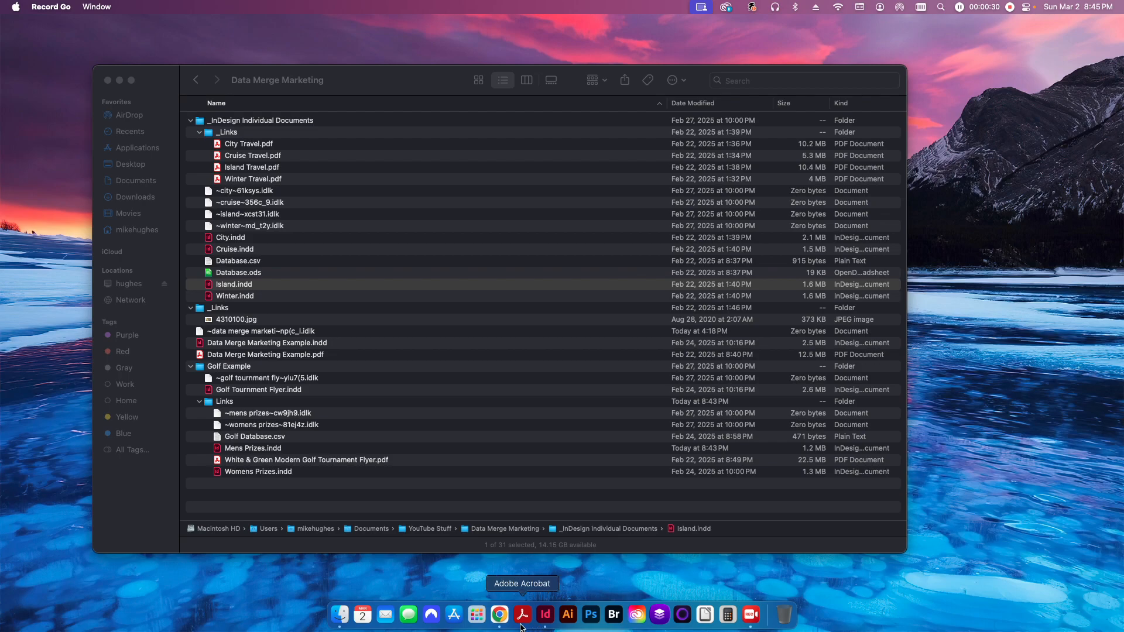
Examine the golf flyer's data merge placeholders in InDesign and the matching columns of the Golf Database spreadsheet in Chrome.
left_click(545, 614)
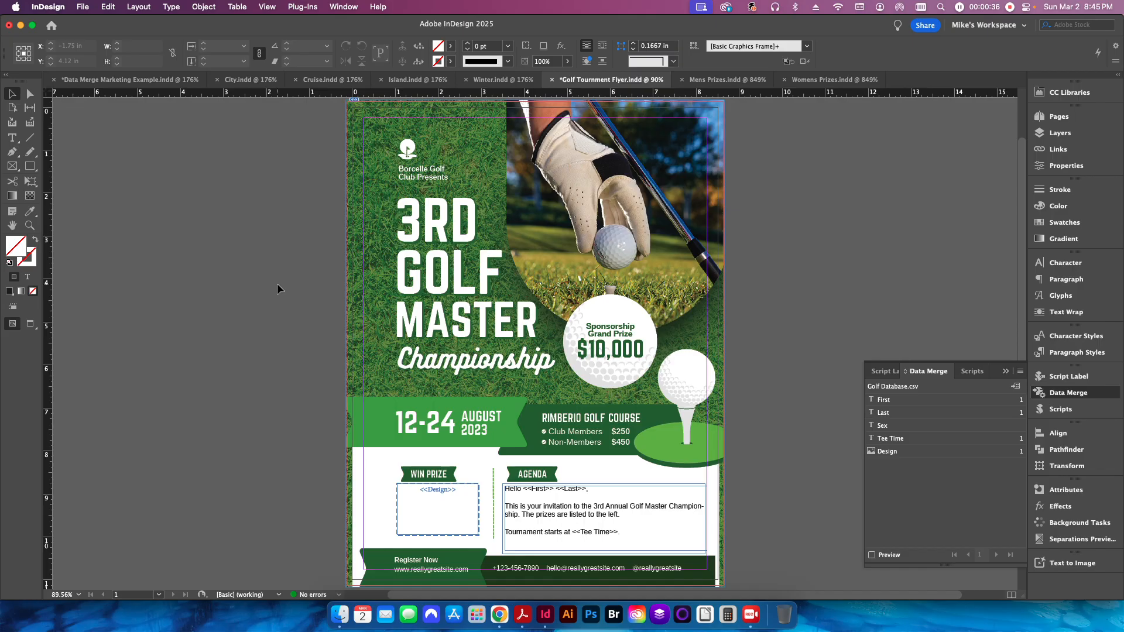
left_click(499, 614)
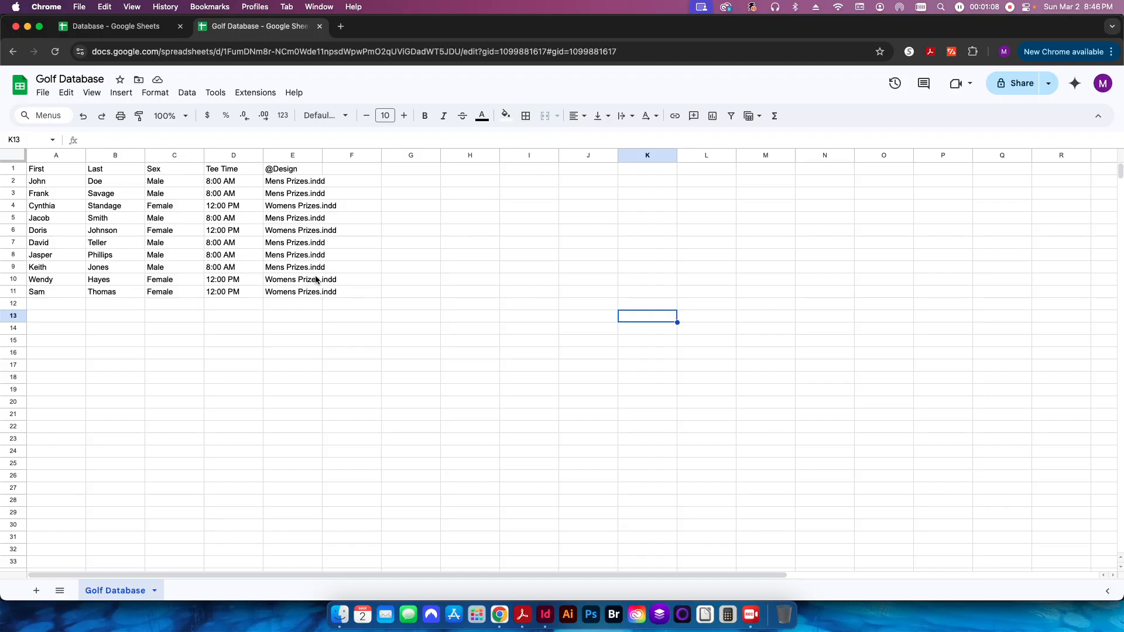
left_click(543, 625)
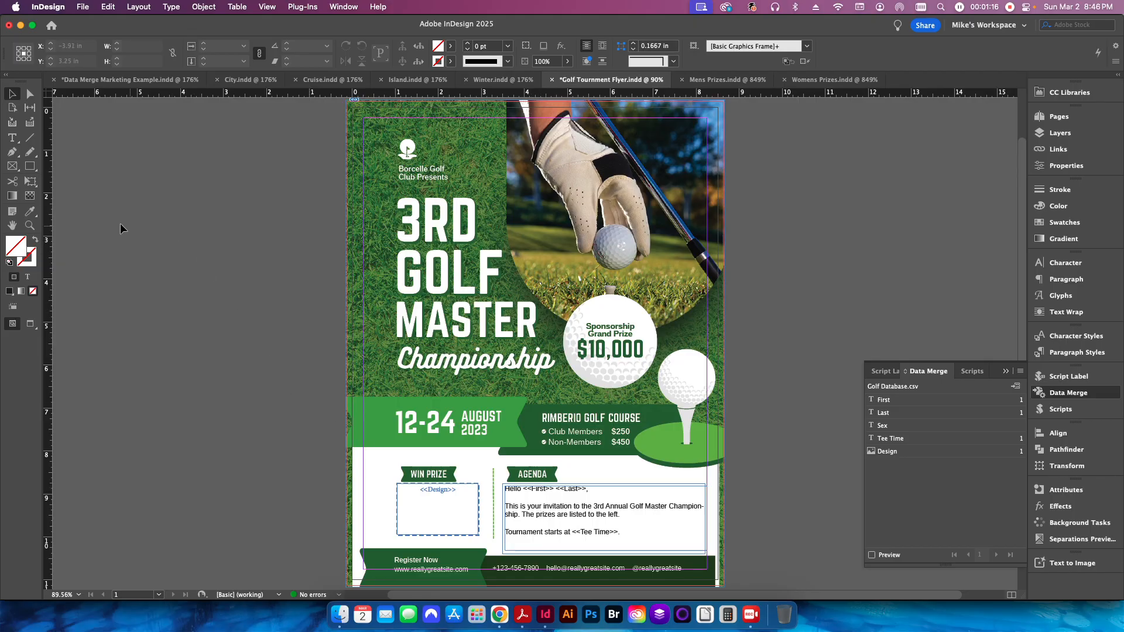
left_click(30, 225)
left_click(496, 381)
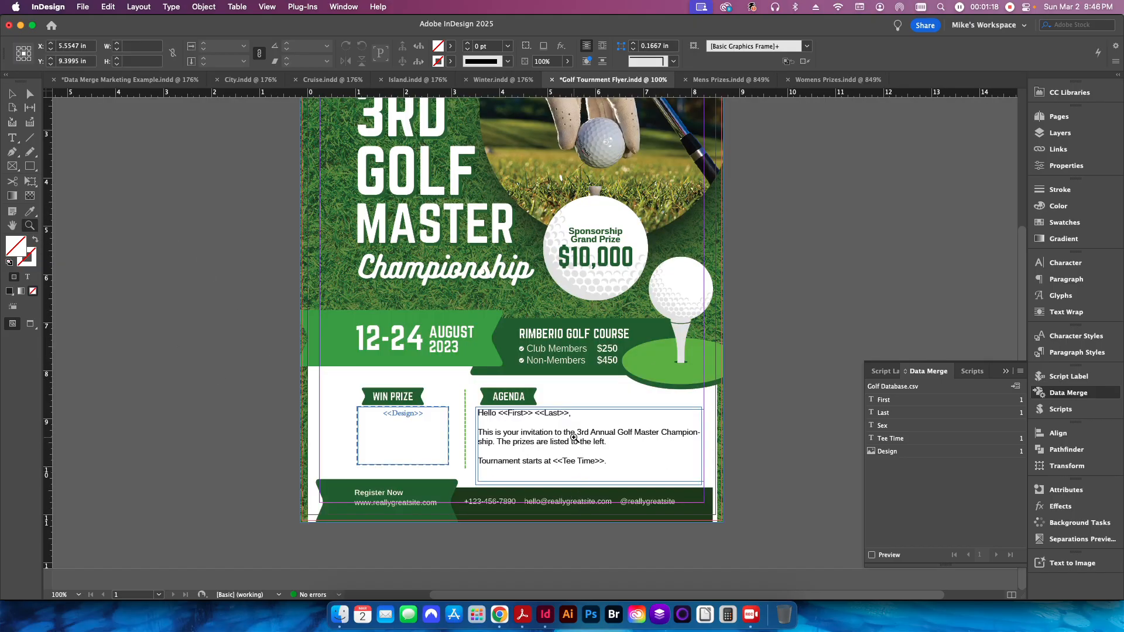
left_click(496, 382)
left_click(496, 382)
left_click(496, 381)
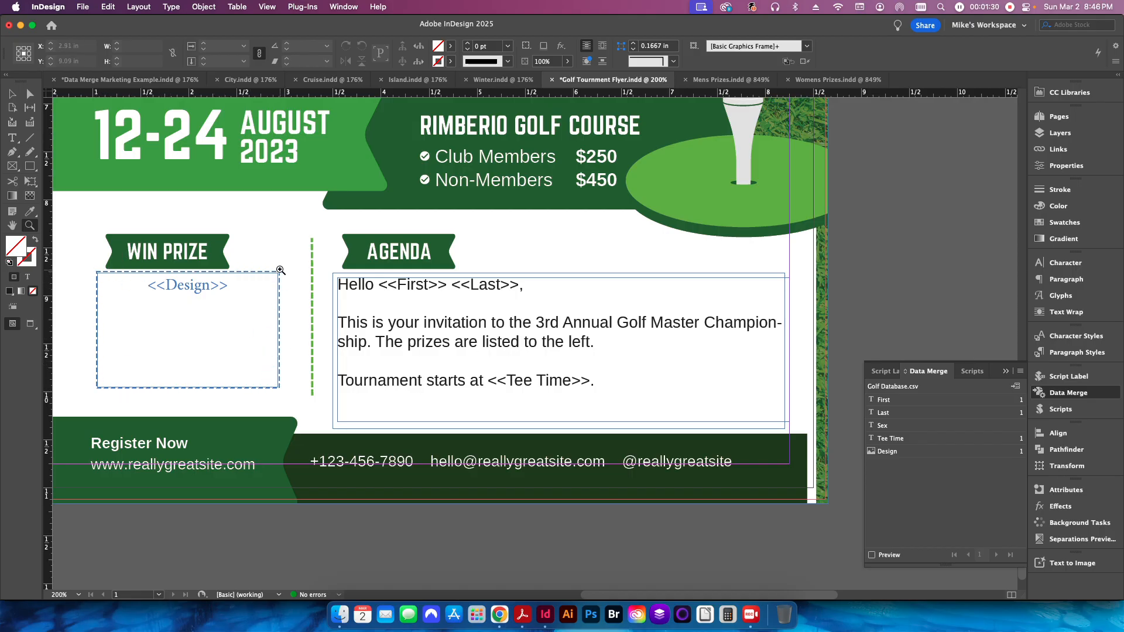
key("v")
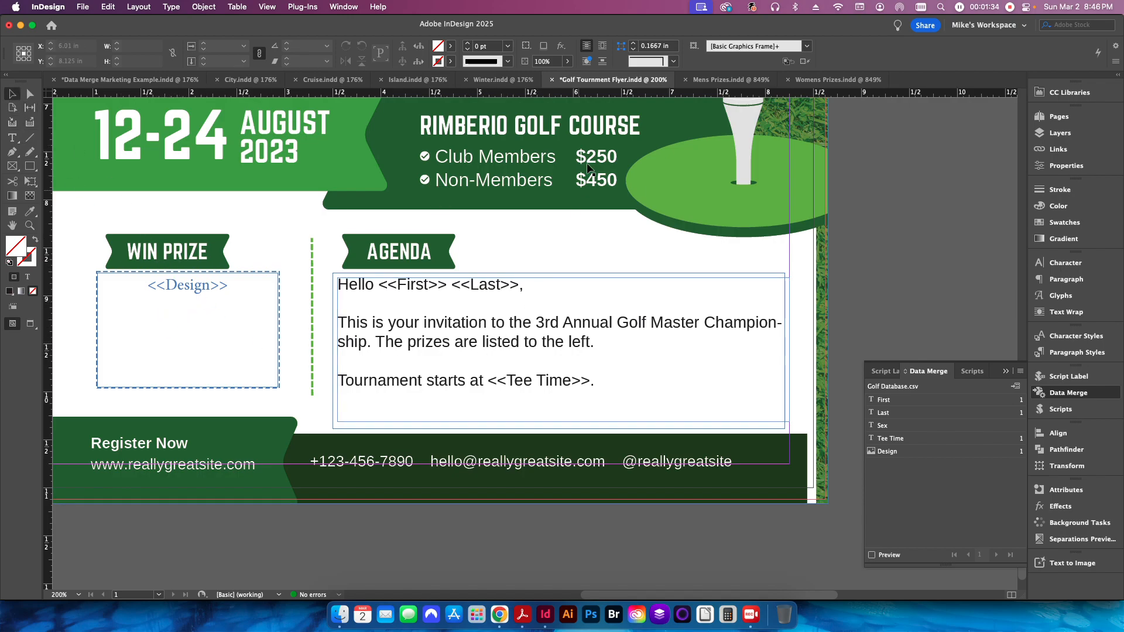
Compare the prize lists in the Mens Prizes and Womens Prizes documents with the flyer's Design placeholder.
left_click(726, 82)
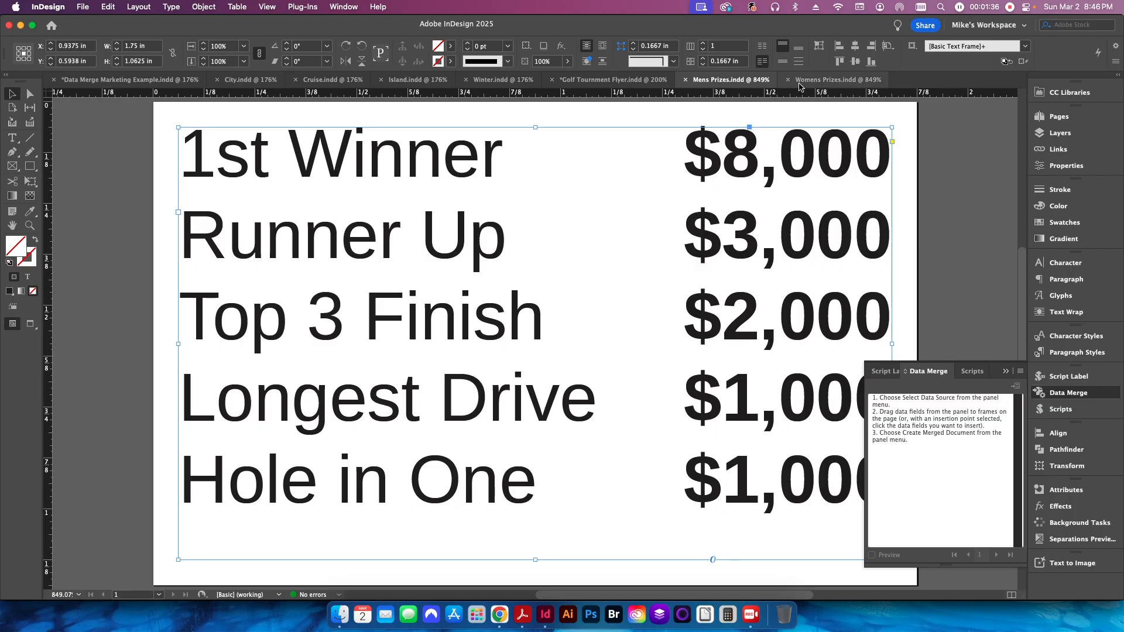
left_click(803, 82)
left_click(739, 87)
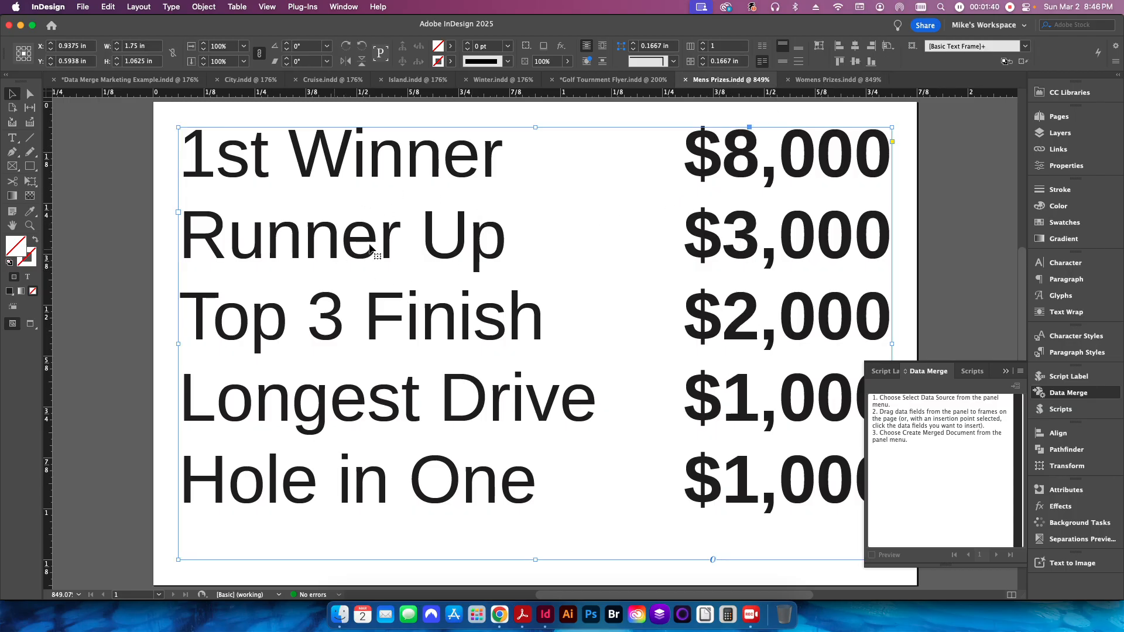
left_click(613, 79)
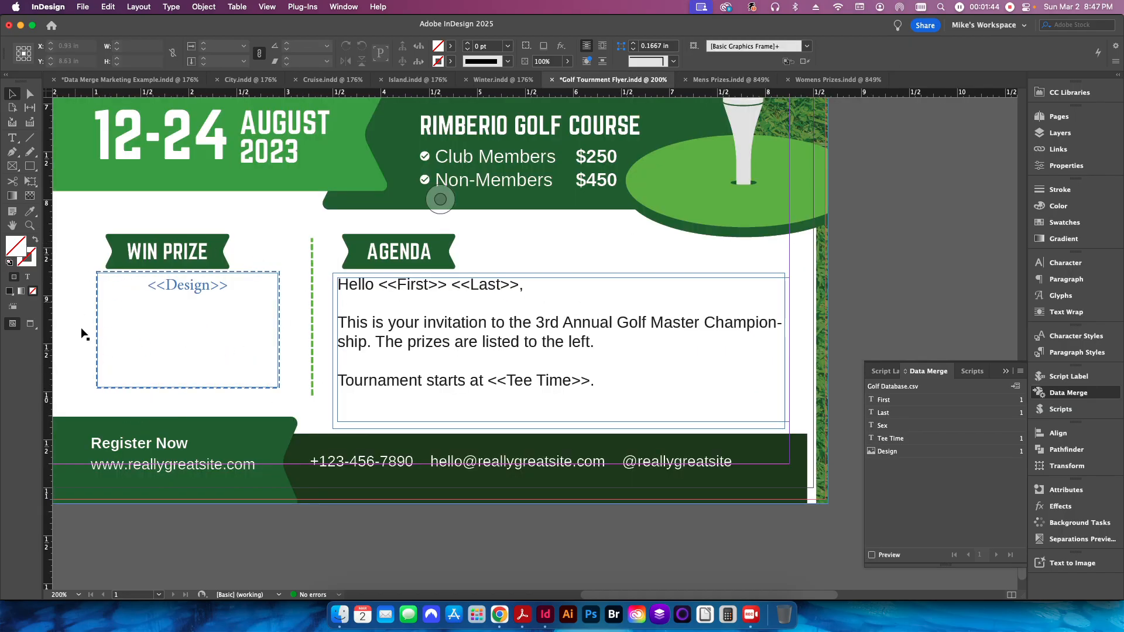
left_click(756, 80)
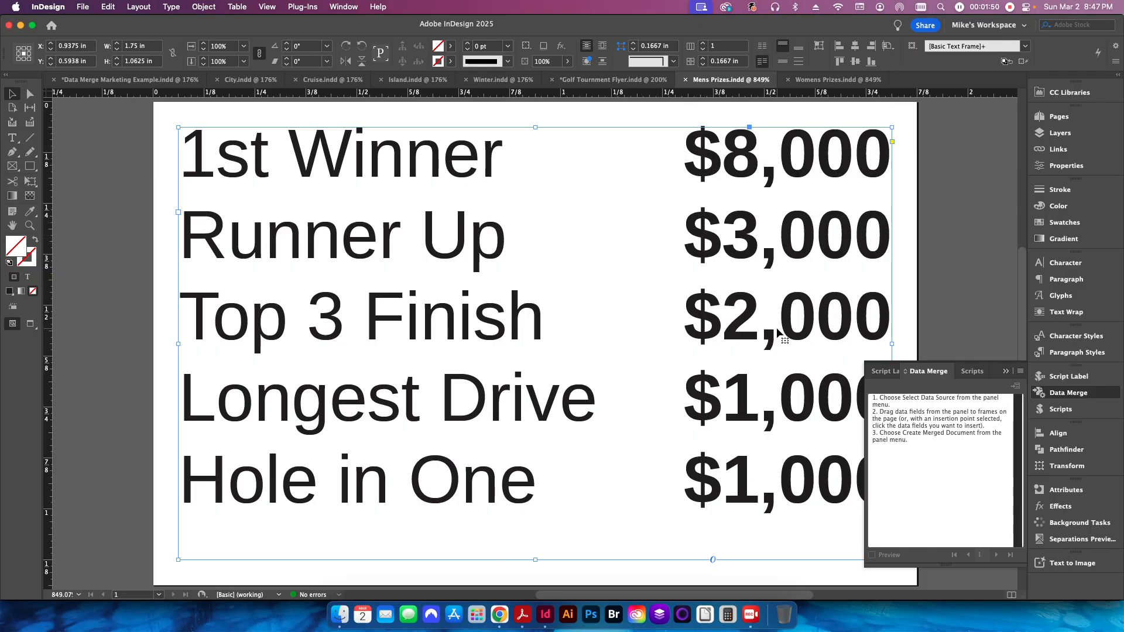
Turn on the data merge record preview in the Golf Tournment Flyer document.
left_click(611, 80)
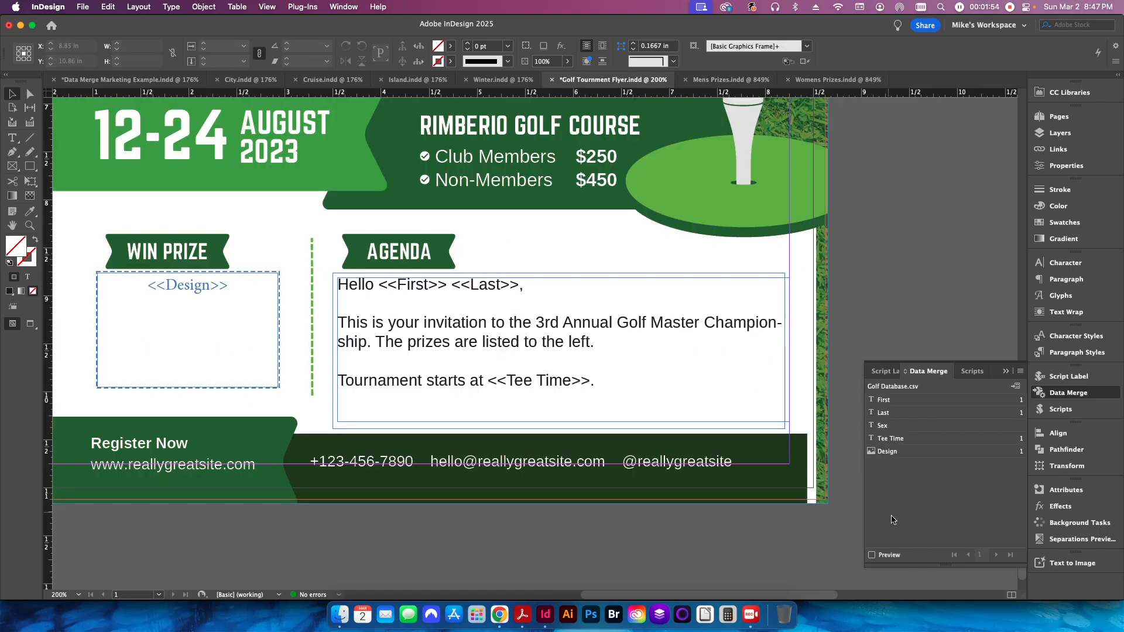
left_click(871, 555)
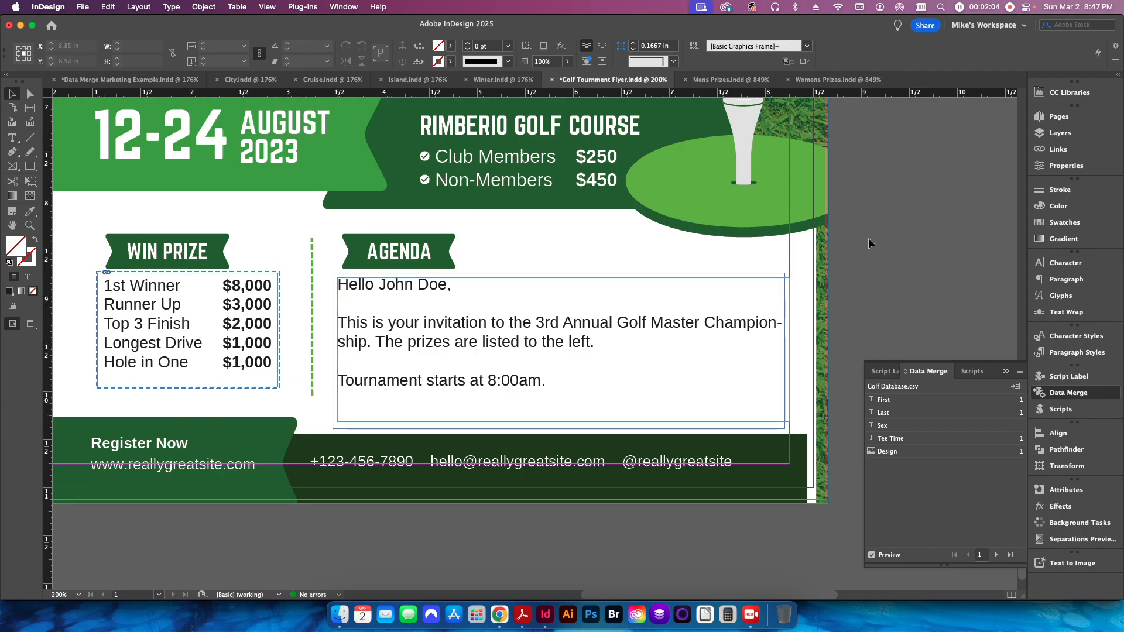
Set the 1st Winner prize in the Mens Prizes document to $6,000 and save the file.
left_click(761, 80)
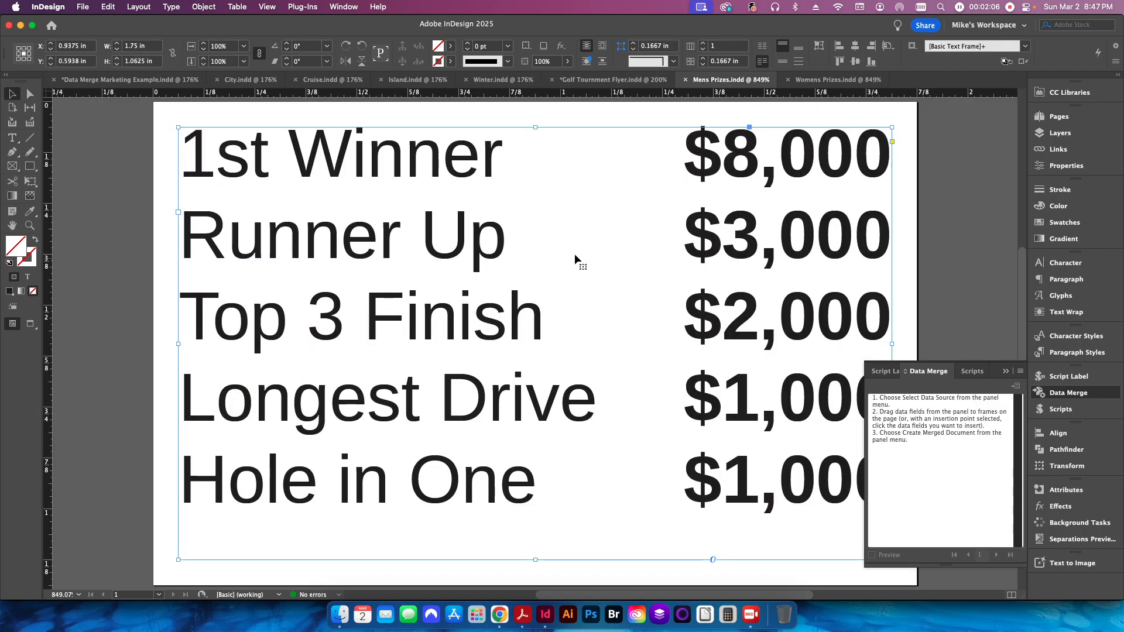
double_click(710, 166)
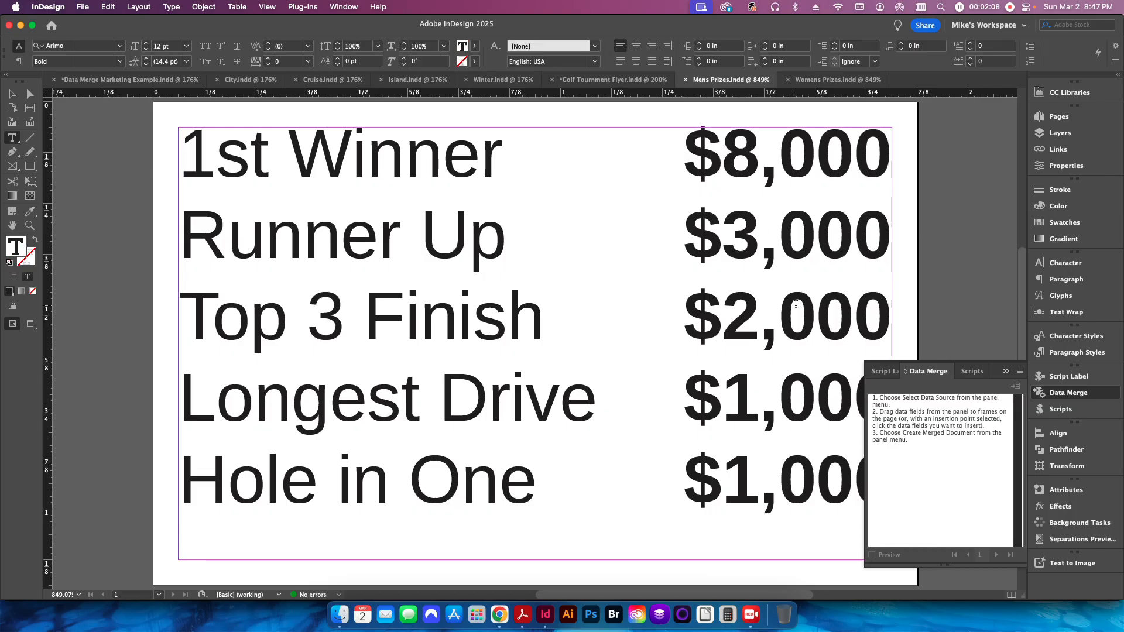
key("Delete")
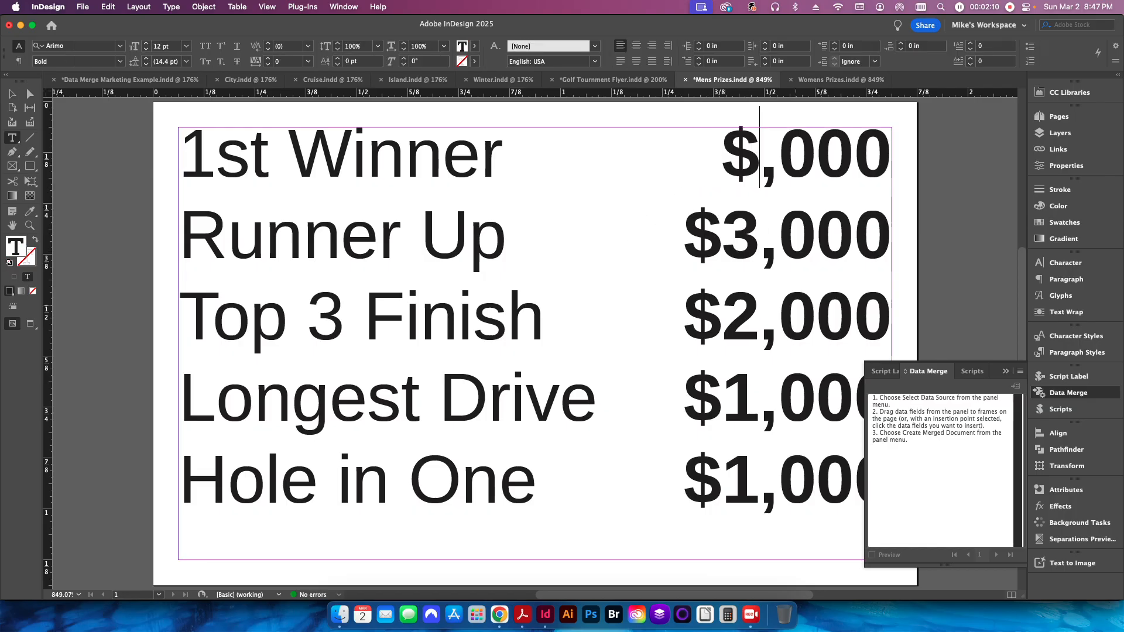
type("6")
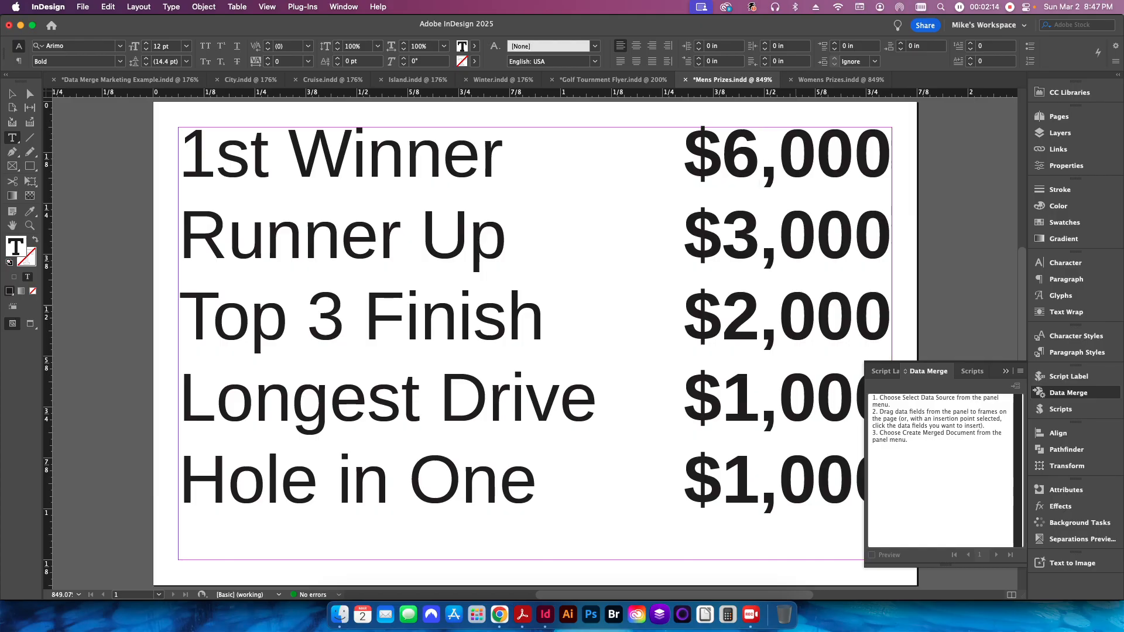
key("super+s")
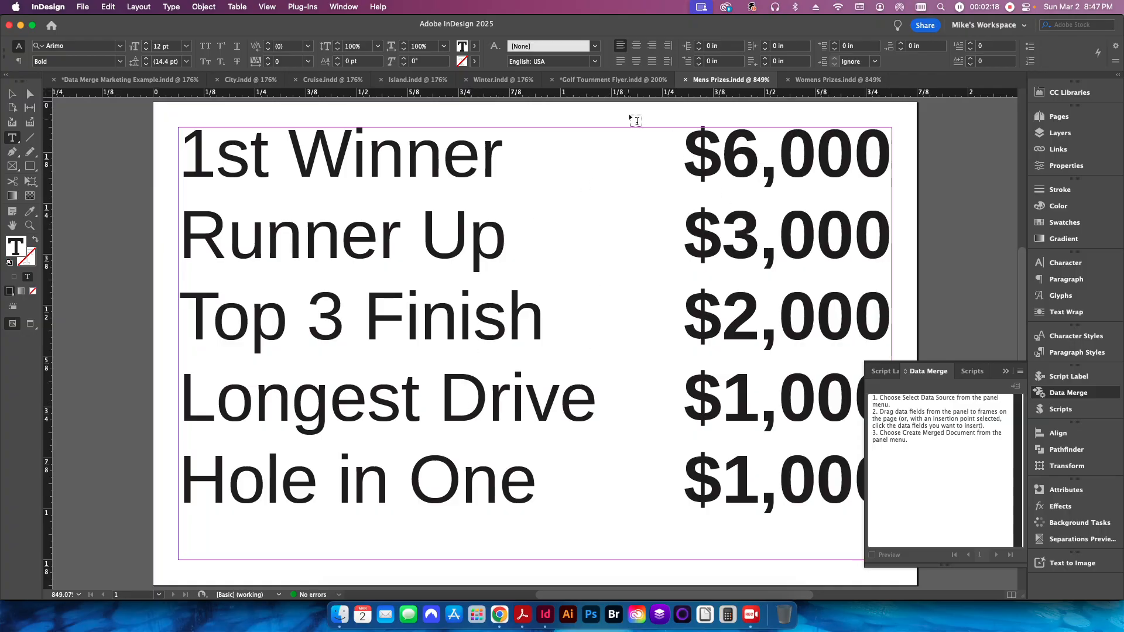
left_click(592, 82)
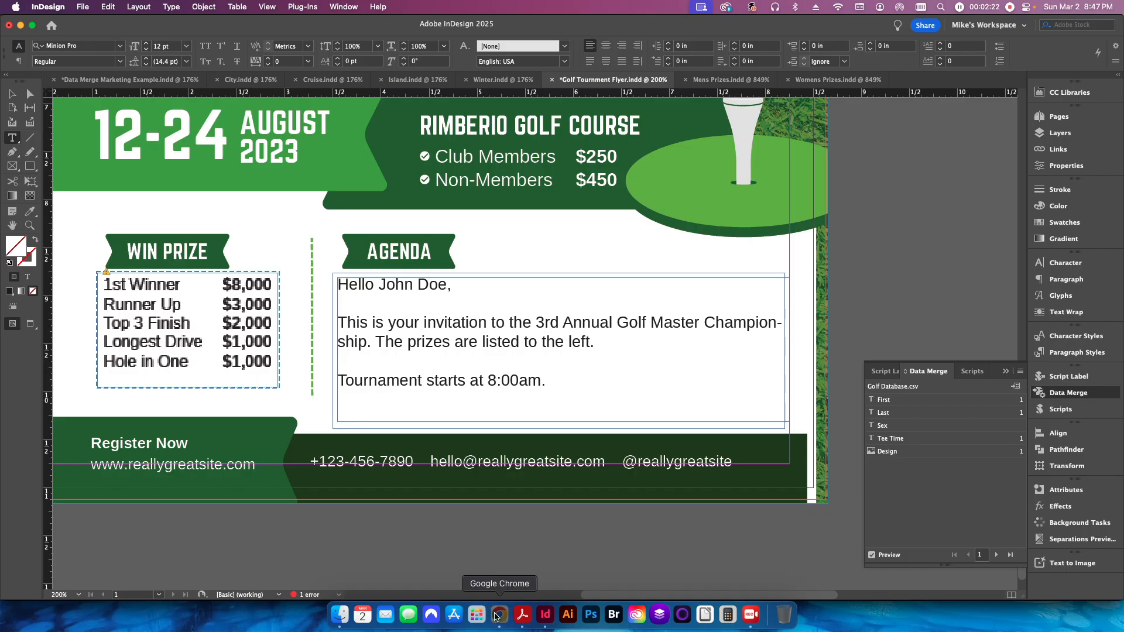
left_click(499, 615)
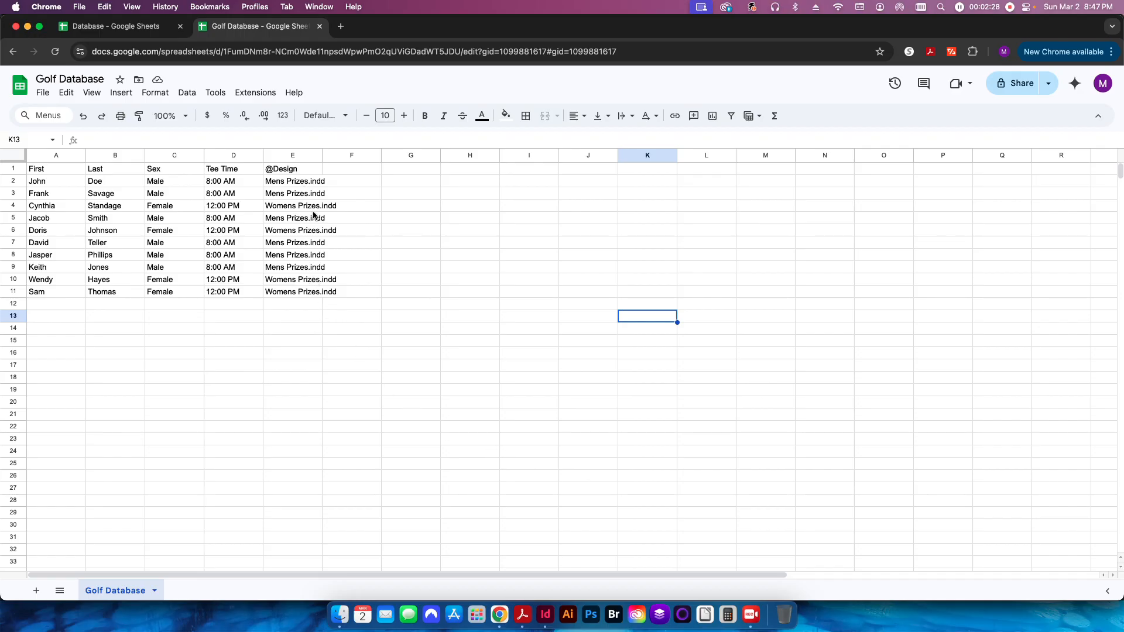
left_click(549, 617)
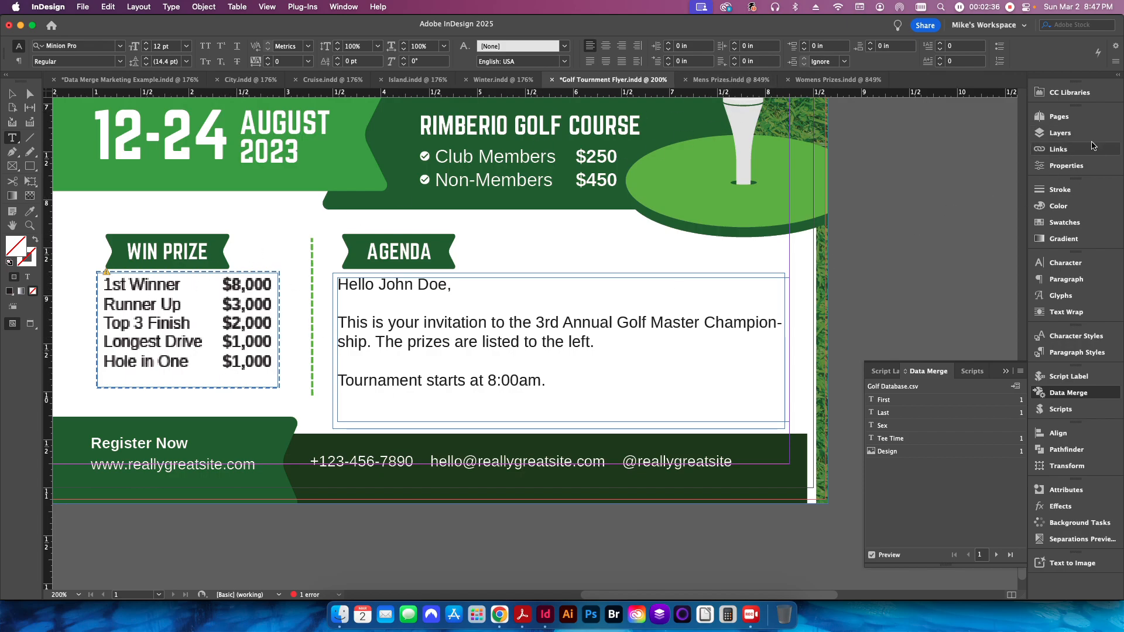
Update the modified Mens Prizes.indd link in the flyer.
left_click(1058, 149)
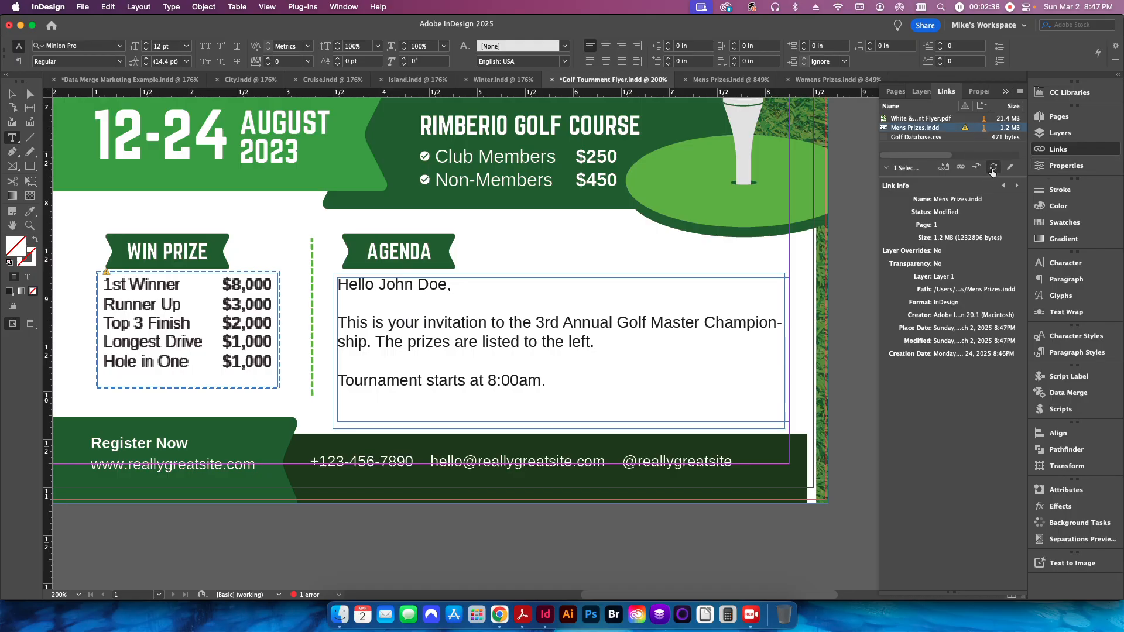
left_click(993, 168)
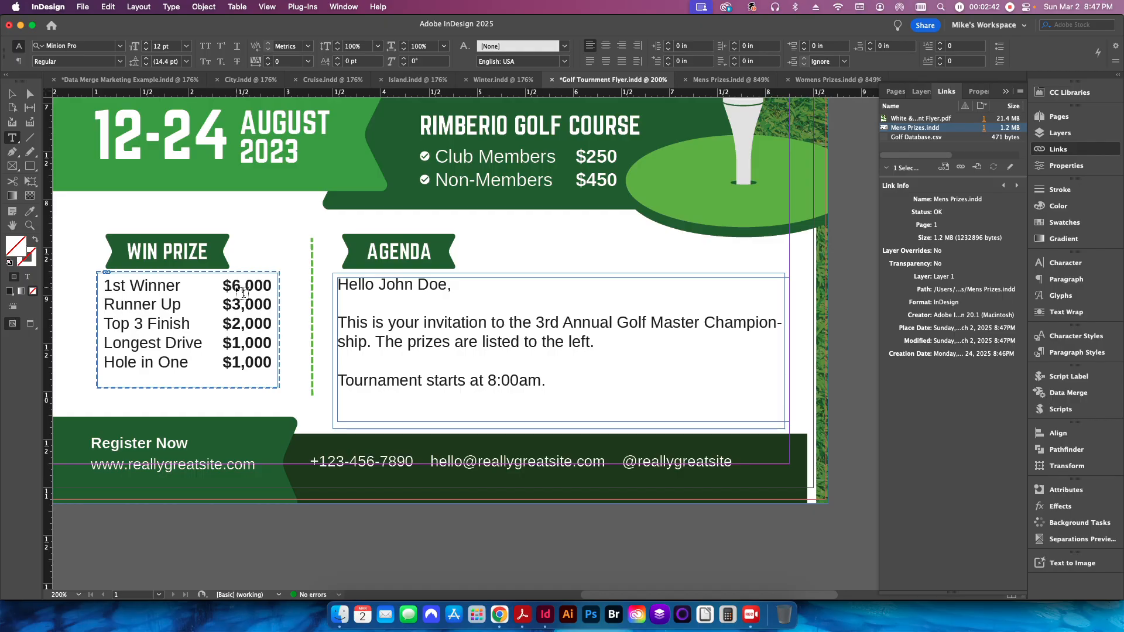
left_click(1005, 92)
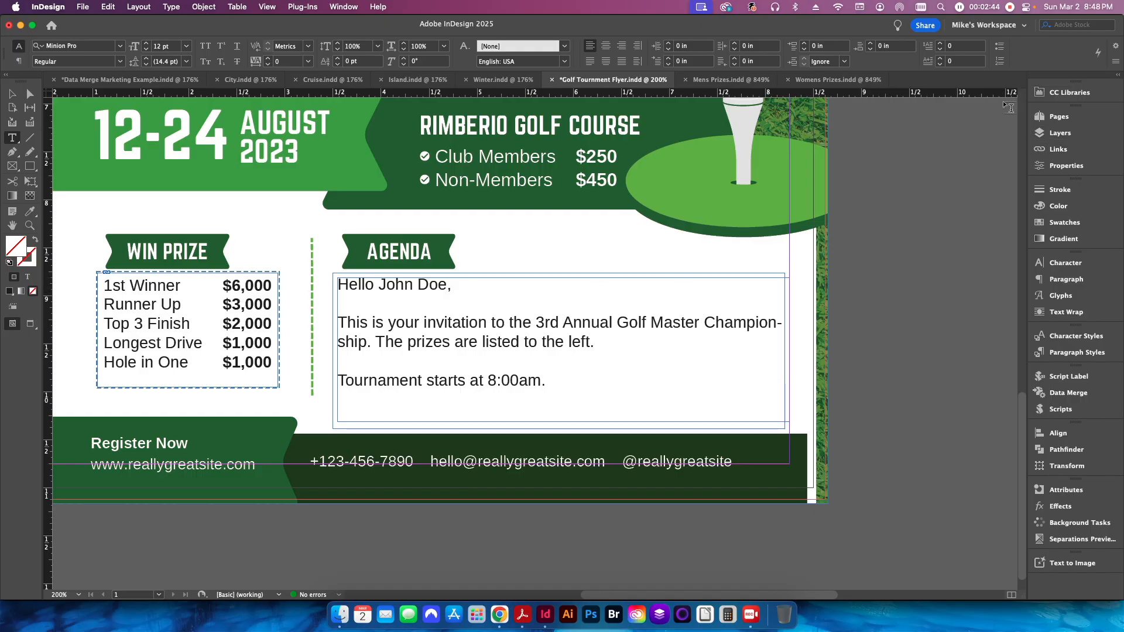
Browse the merged records in the flyer's data merge preview, return to the first record and advance to record 3.
left_click(1066, 395)
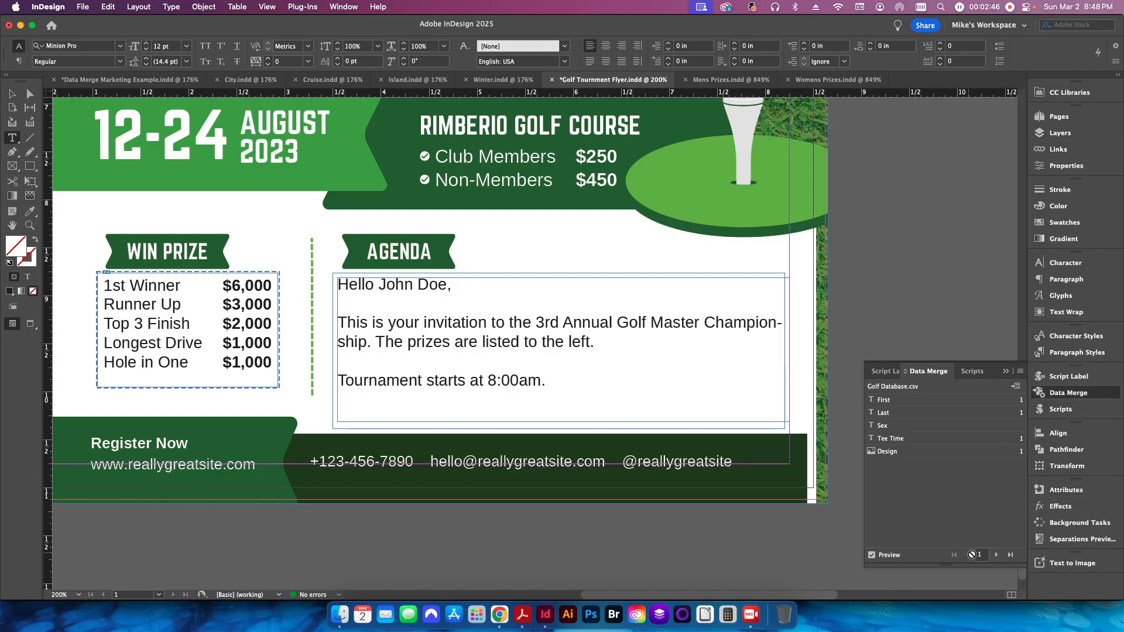
left_click(995, 555)
left_click(995, 555)
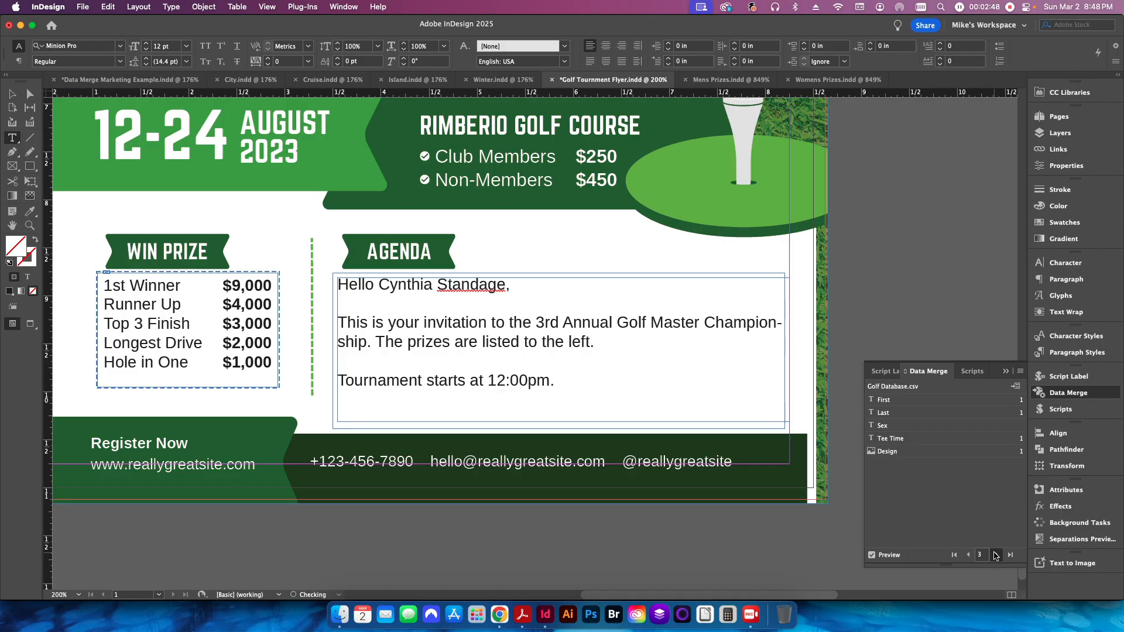
left_click(995, 554)
left_click(995, 555)
left_click(995, 555)
left_click(995, 555)
left_click(995, 555)
left_click(954, 555)
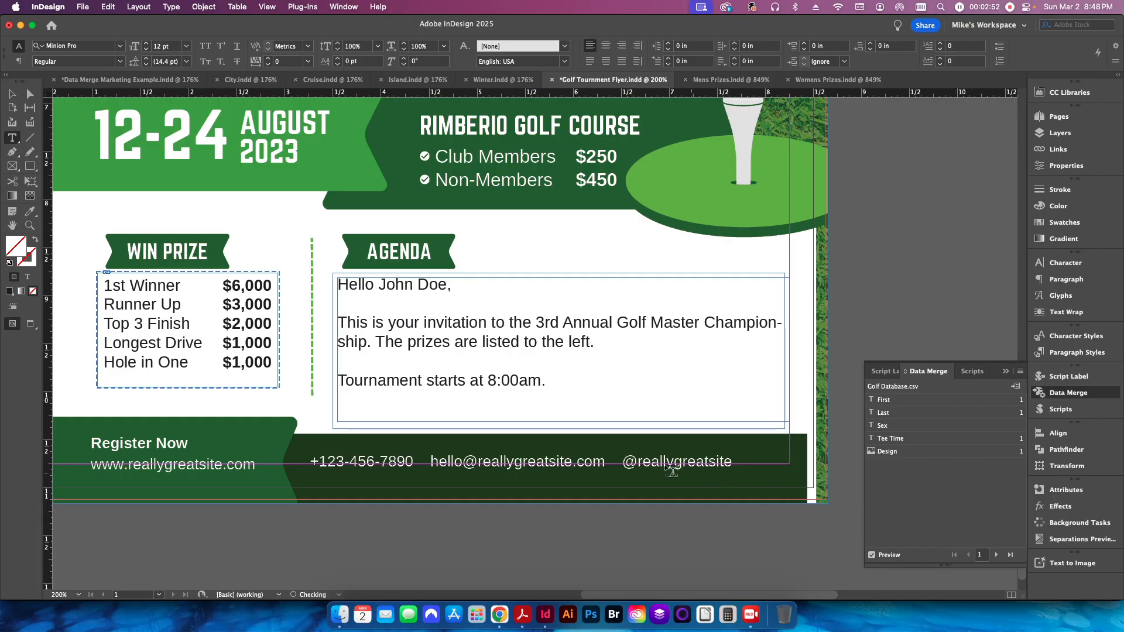
left_click(995, 554)
left_click(996, 554)
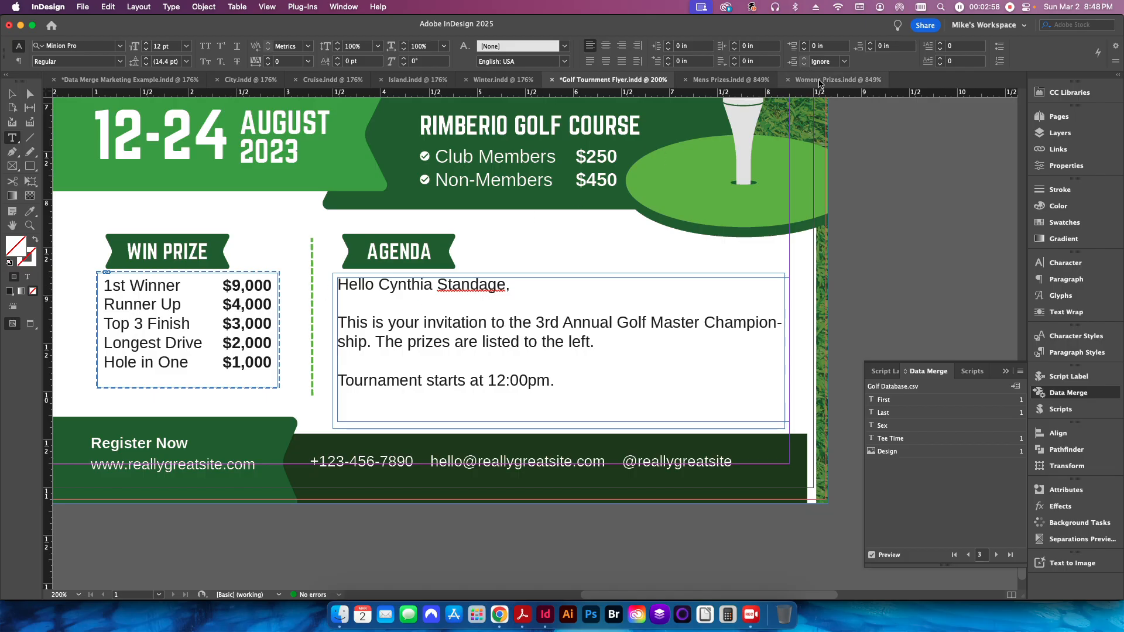
Set the 1st Winner prize in the Womens Prizes document to $10,000 and save the file.
left_click(837, 79)
double_click(754, 142)
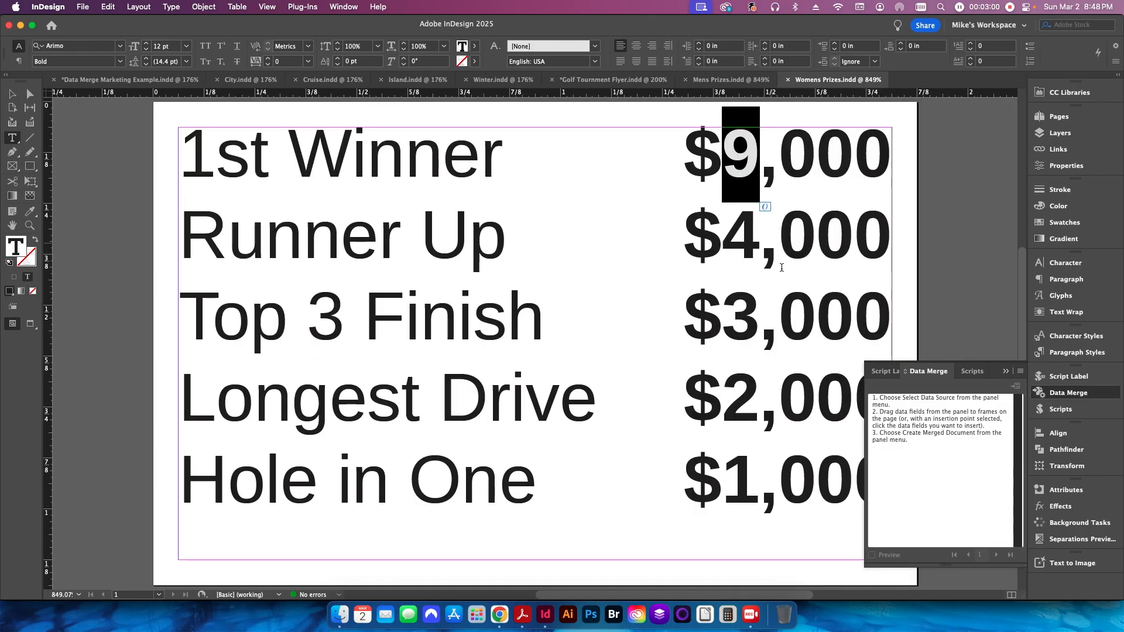
type("10")
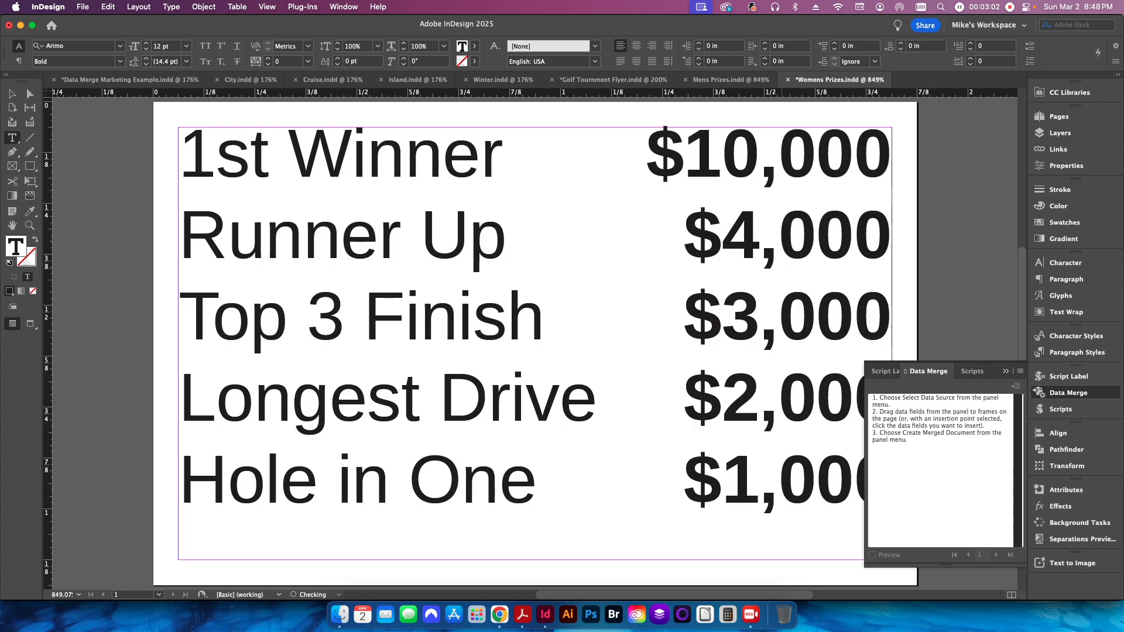
key("super+s")
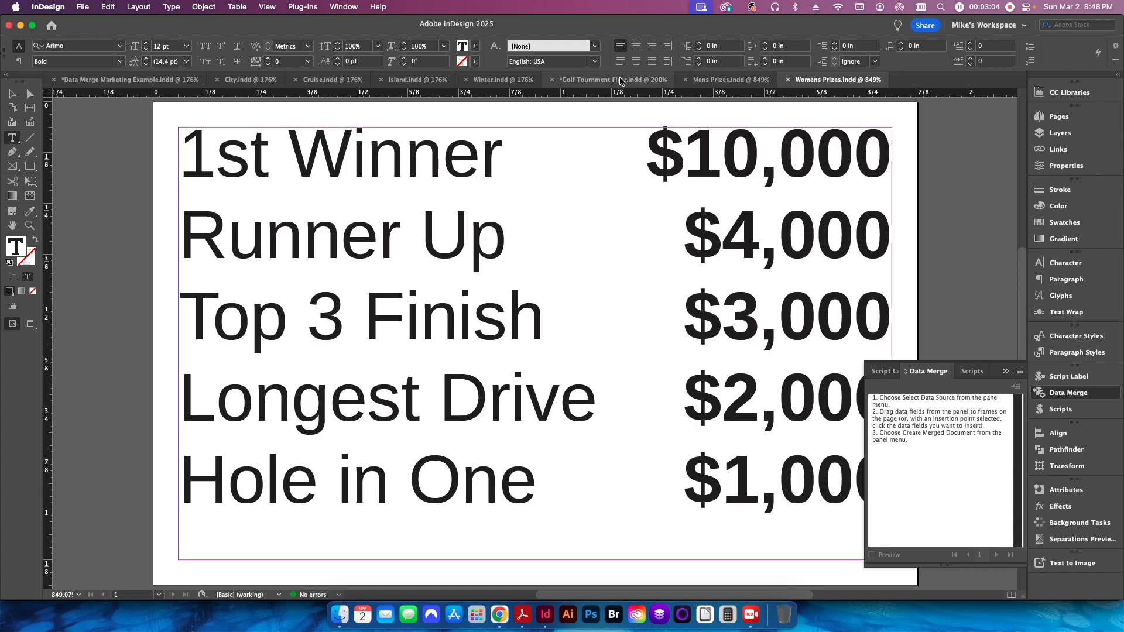
Update the modified Womens Prizes.indd link in the flyer and fit the whole page in the window.
left_click(613, 80)
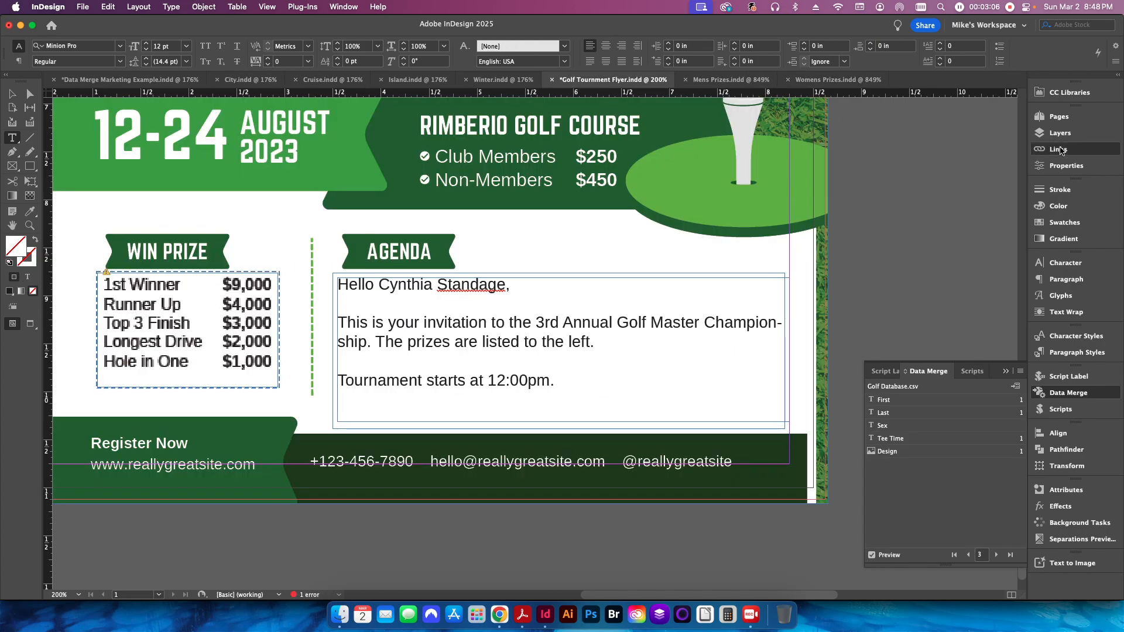
left_click(1058, 149)
left_click(993, 166)
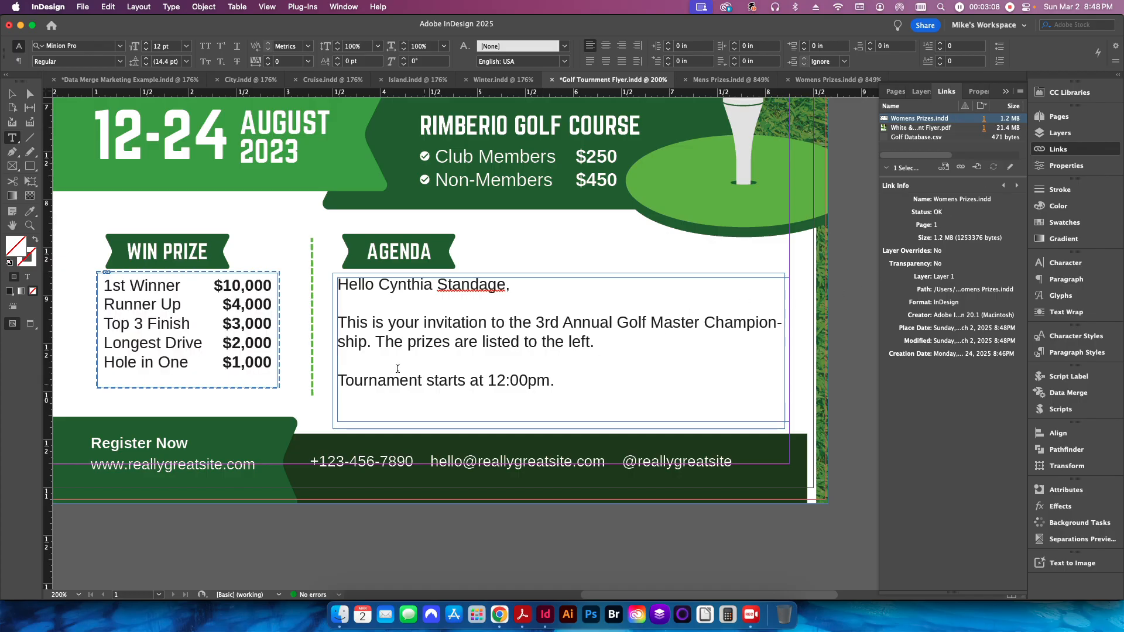
left_click(1005, 91)
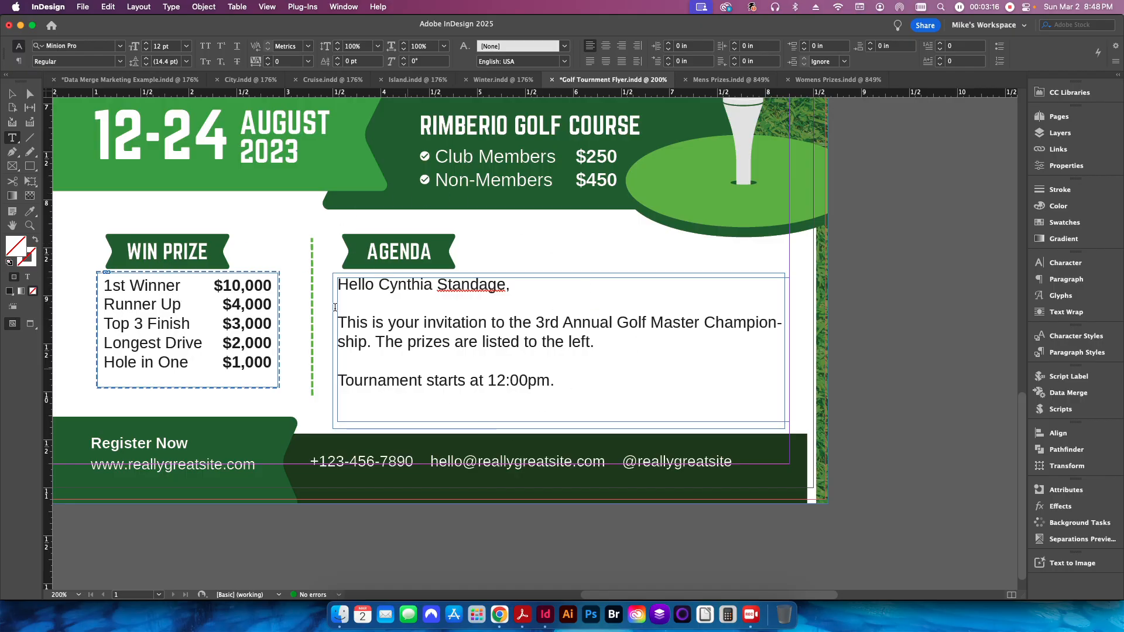
key("Escape")
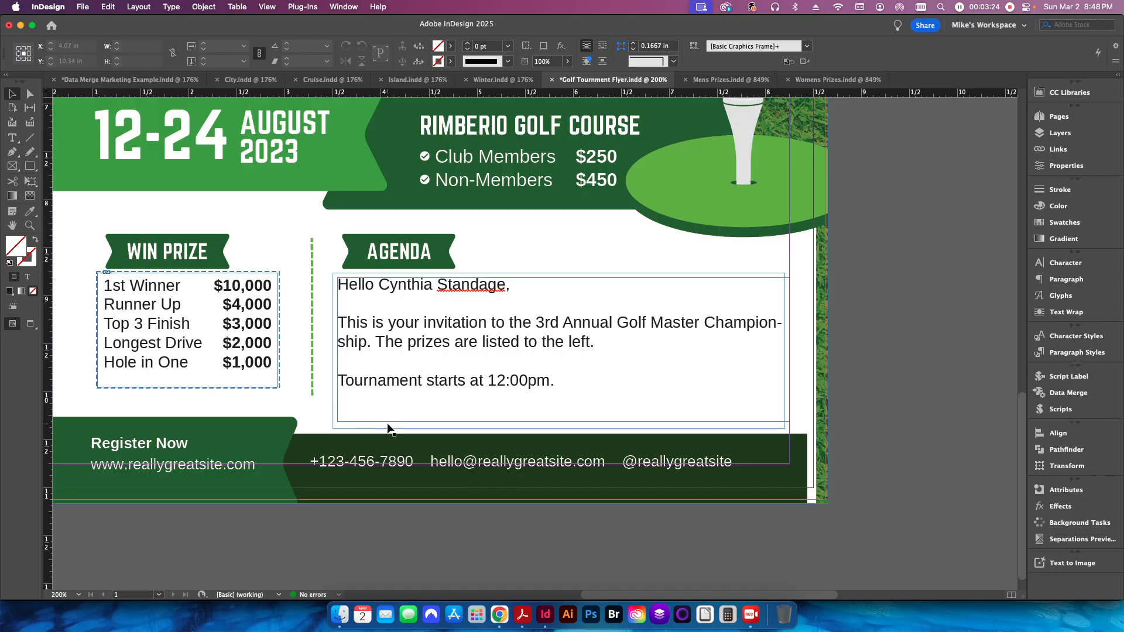
key("super+0")
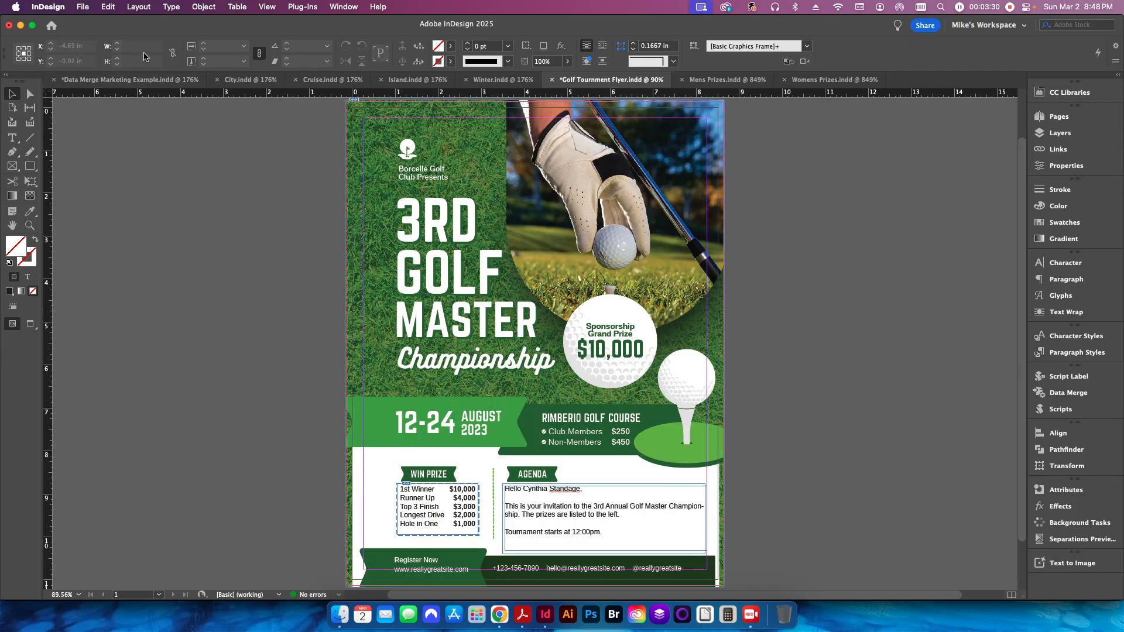
Switch to the Data Merge Marketing Example postcard and examine its Database spreadsheet in Google Sheets in Chrome.
left_click(126, 79)
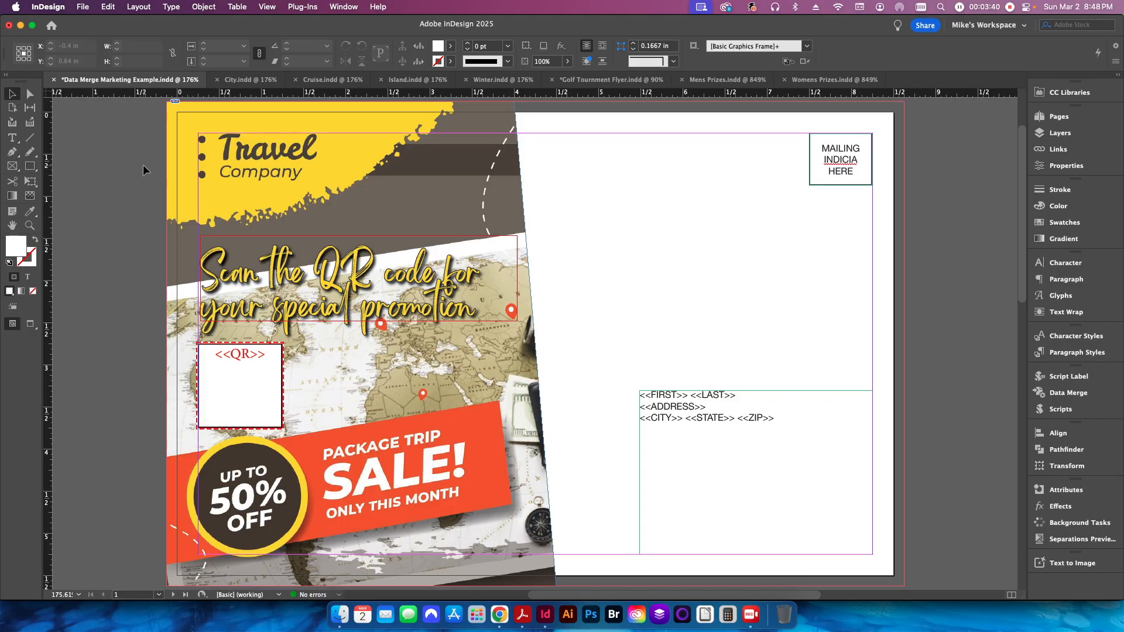
left_click(499, 614)
left_click(117, 27)
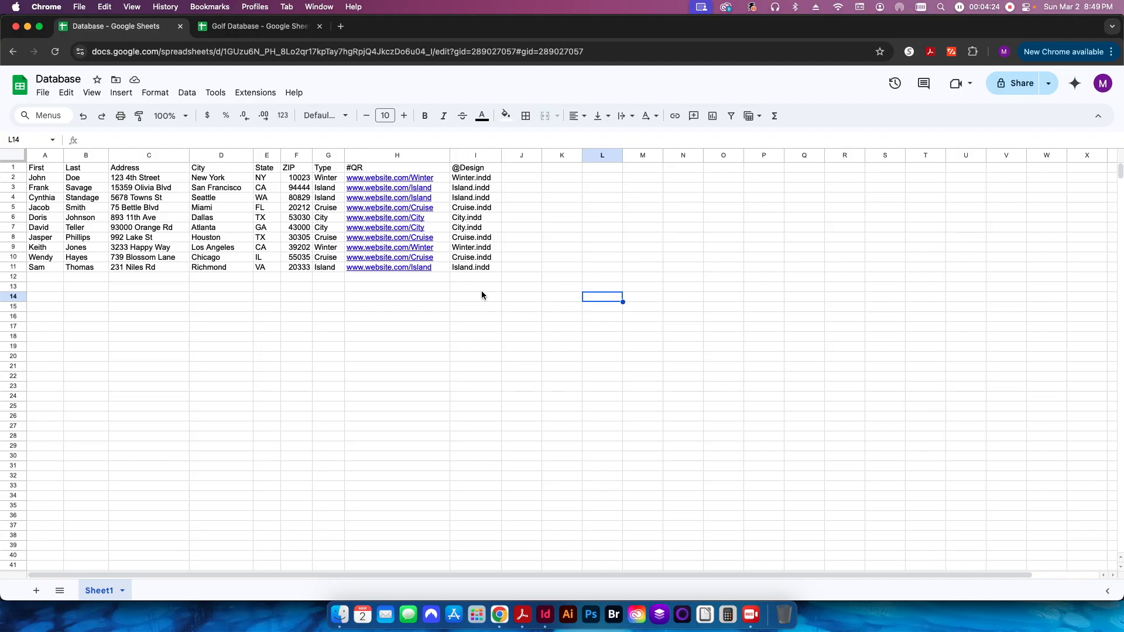
Return to InDesign, show the postcard's data merge fields and go to page 2 with the Design placeholder.
left_click(545, 614)
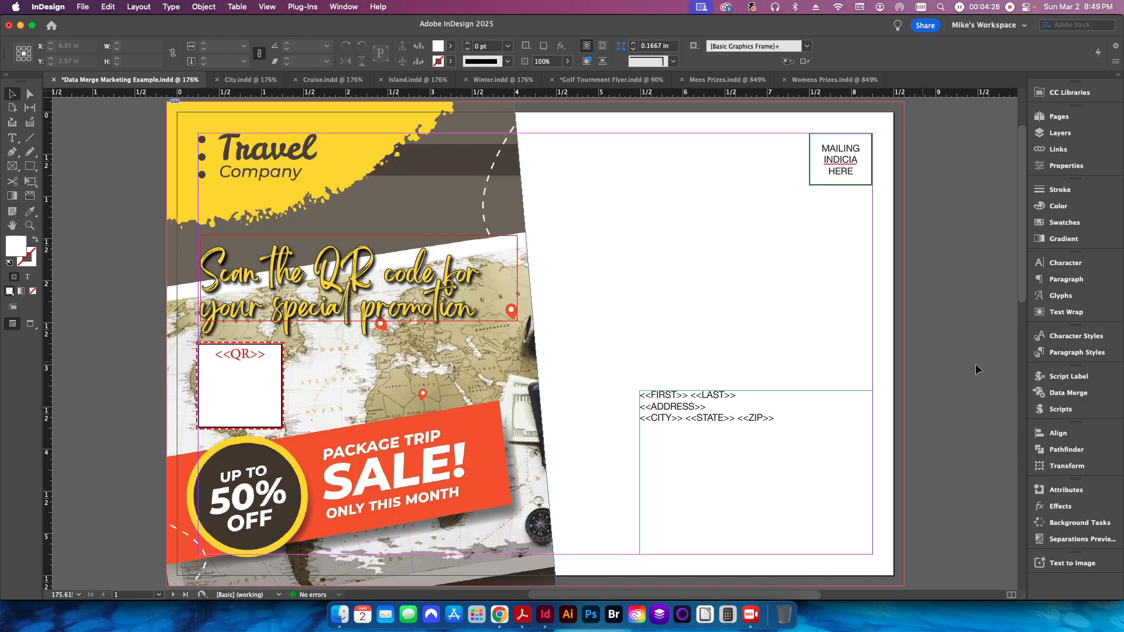
left_click(1068, 393)
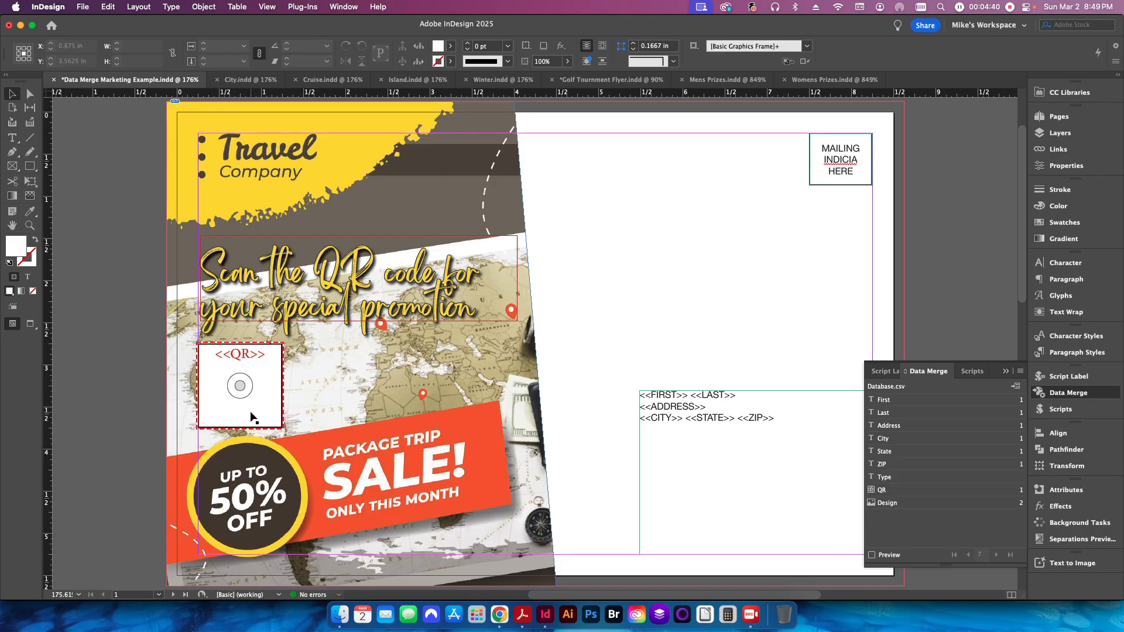
left_click(172, 595)
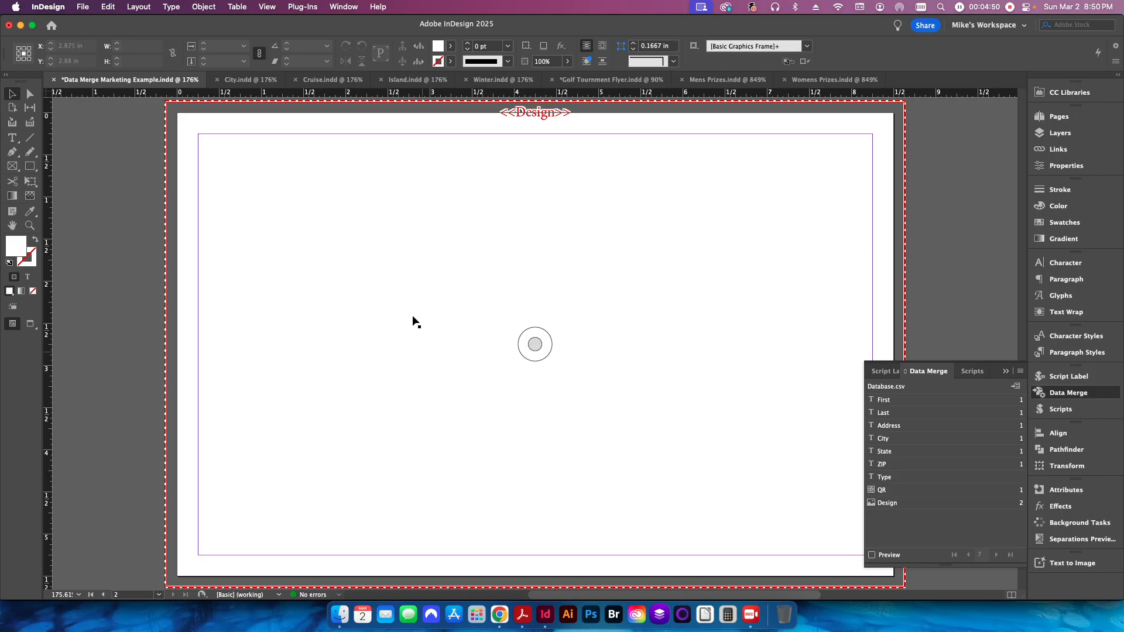
Look through the City, Cruise, Island and Winter design documents and return to the Data Merge Marketing Example.
left_click(247, 80)
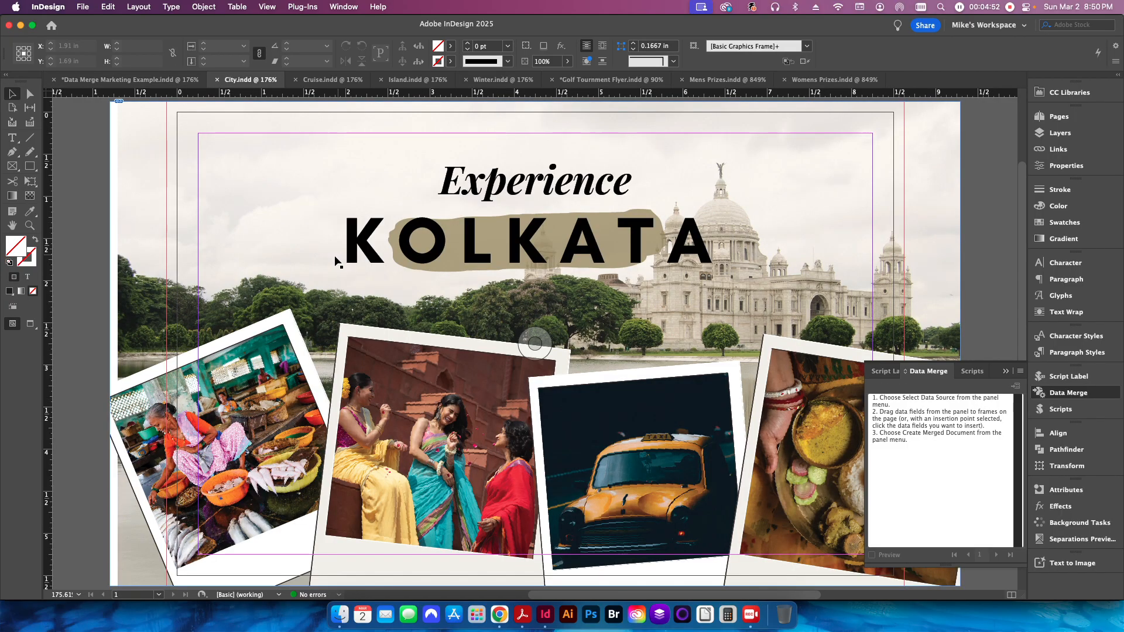
left_click(333, 81)
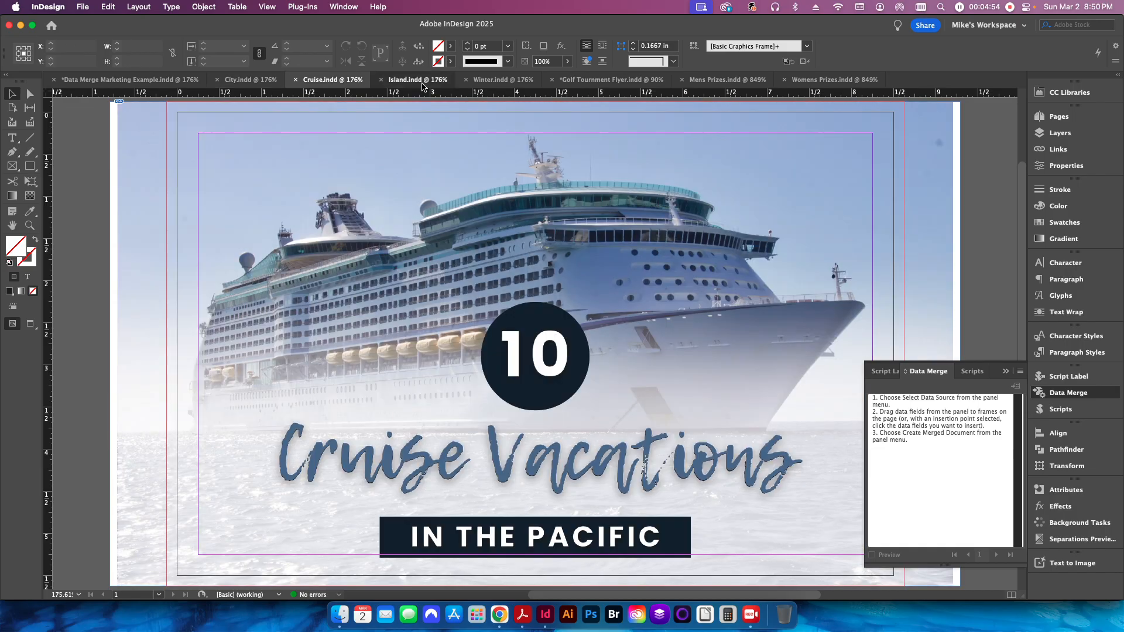
left_click(419, 80)
left_click(505, 80)
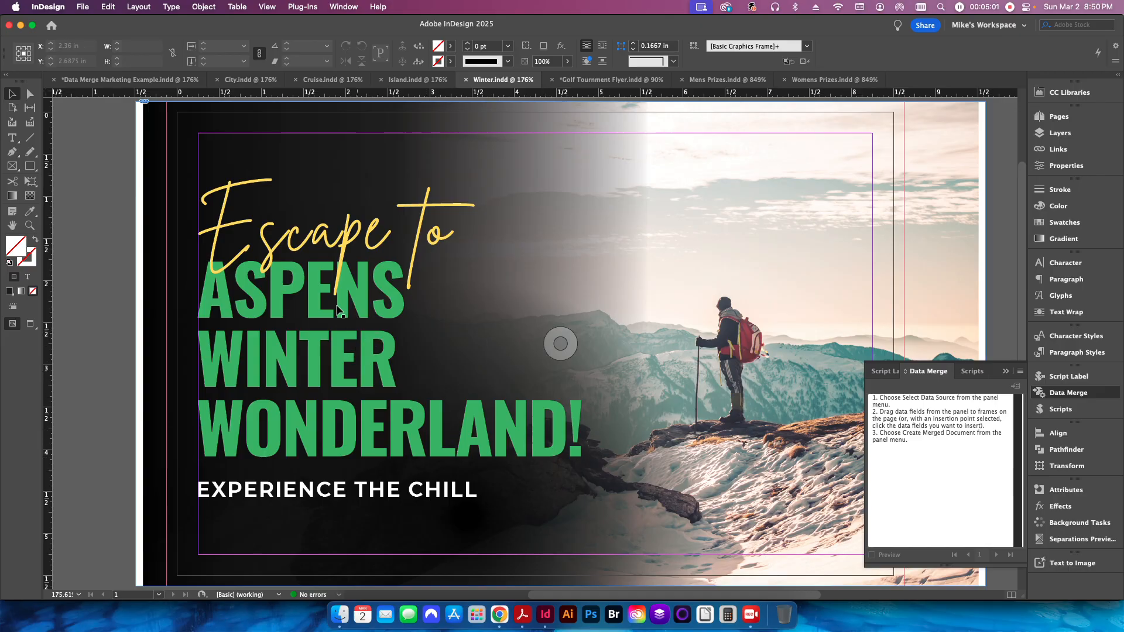
left_click(417, 79)
left_click(333, 80)
left_click(251, 81)
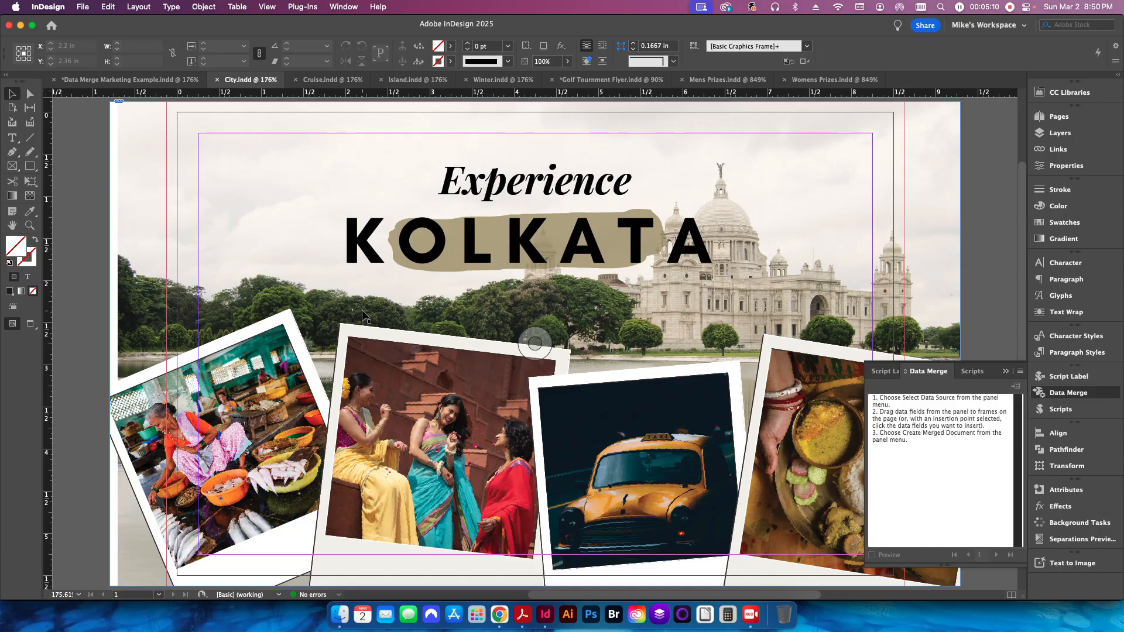
left_click(179, 81)
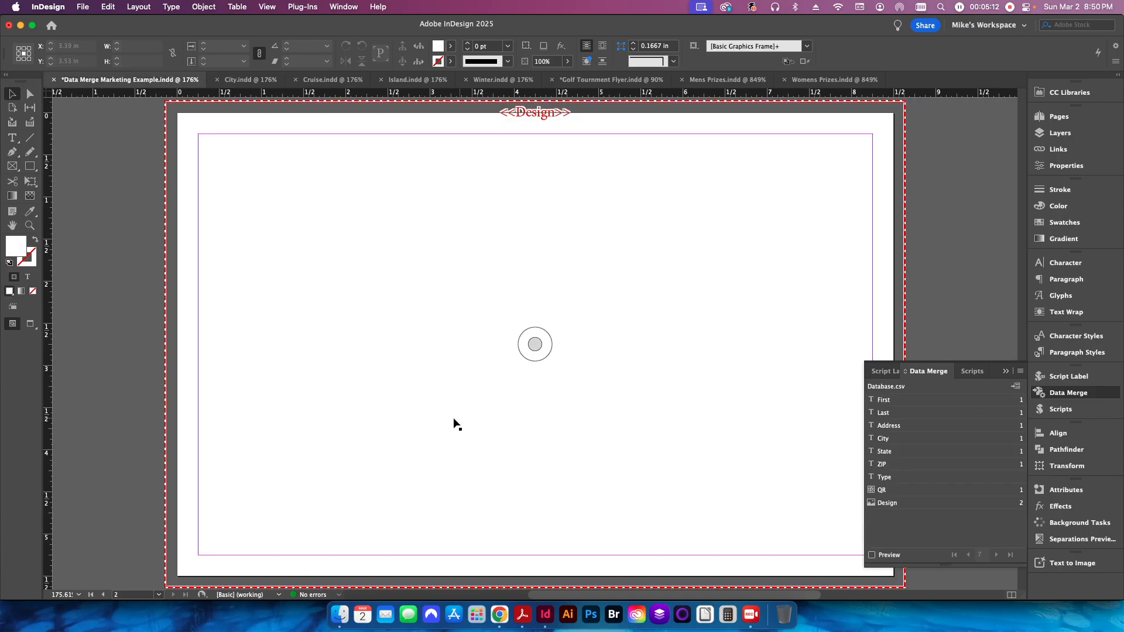
Turn on the data merge preview at the first record and view both postcard pages.
left_click(879, 558)
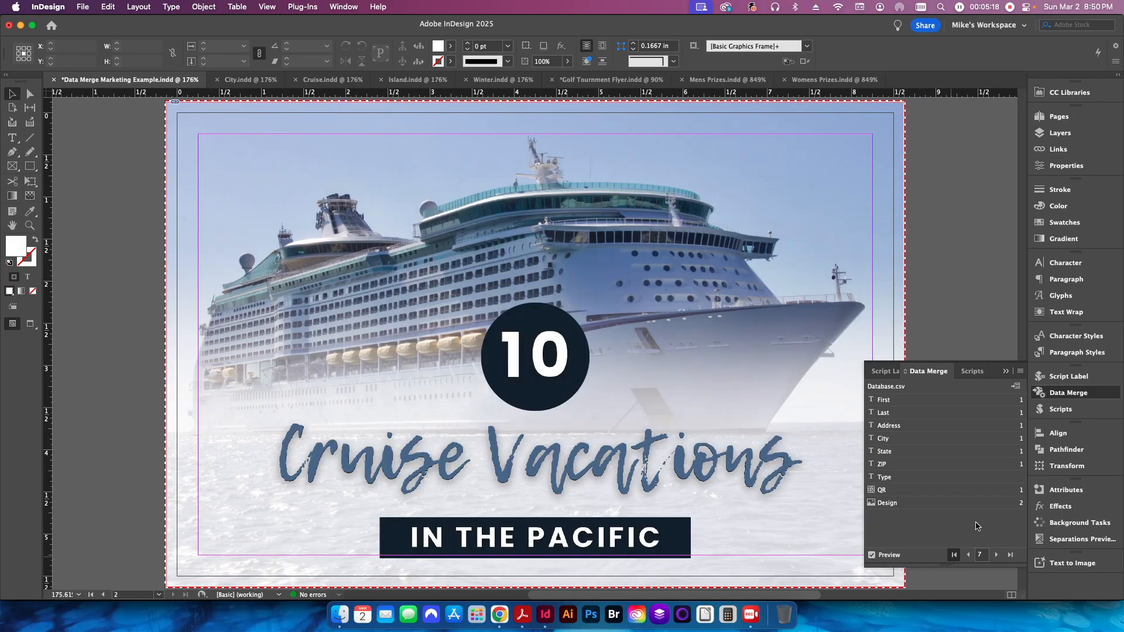
left_click(953, 554)
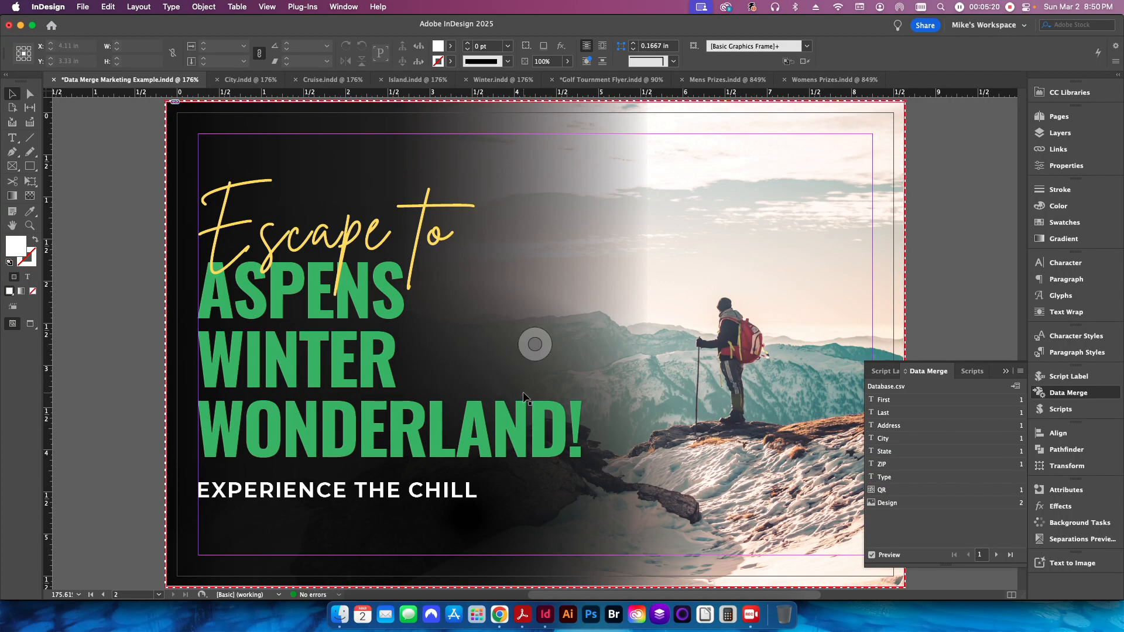
left_click(104, 595)
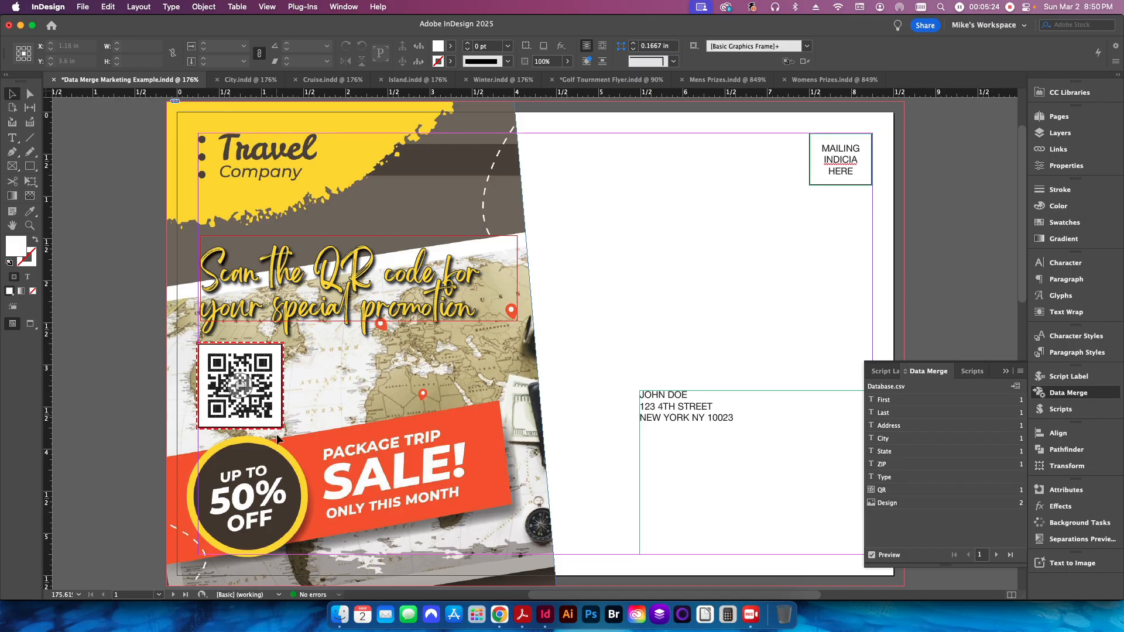
Check the first record's Type in the Database spreadsheet against the design previewed on the postcard's page 2, ending on page 1.
left_click(499, 609)
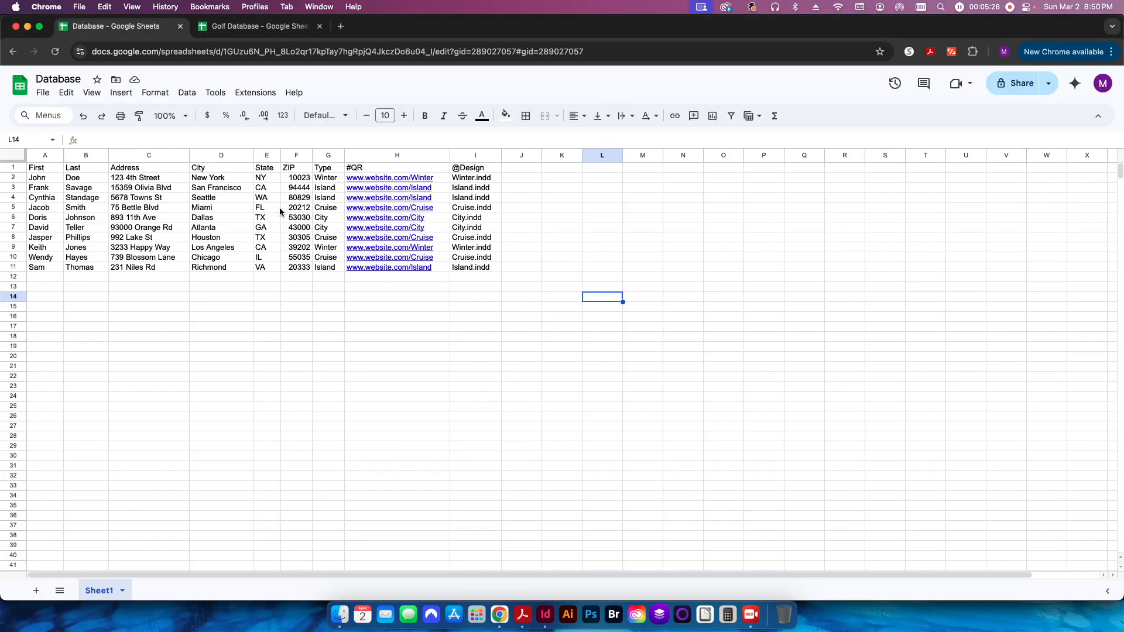
left_click(334, 181)
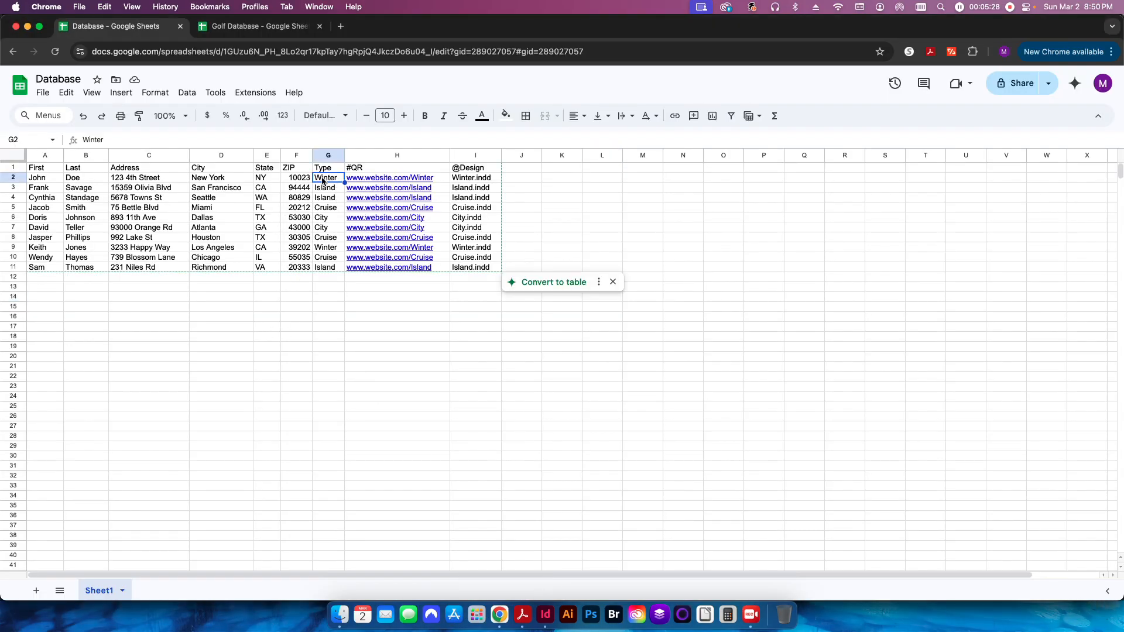
left_click(545, 613)
left_click(172, 594)
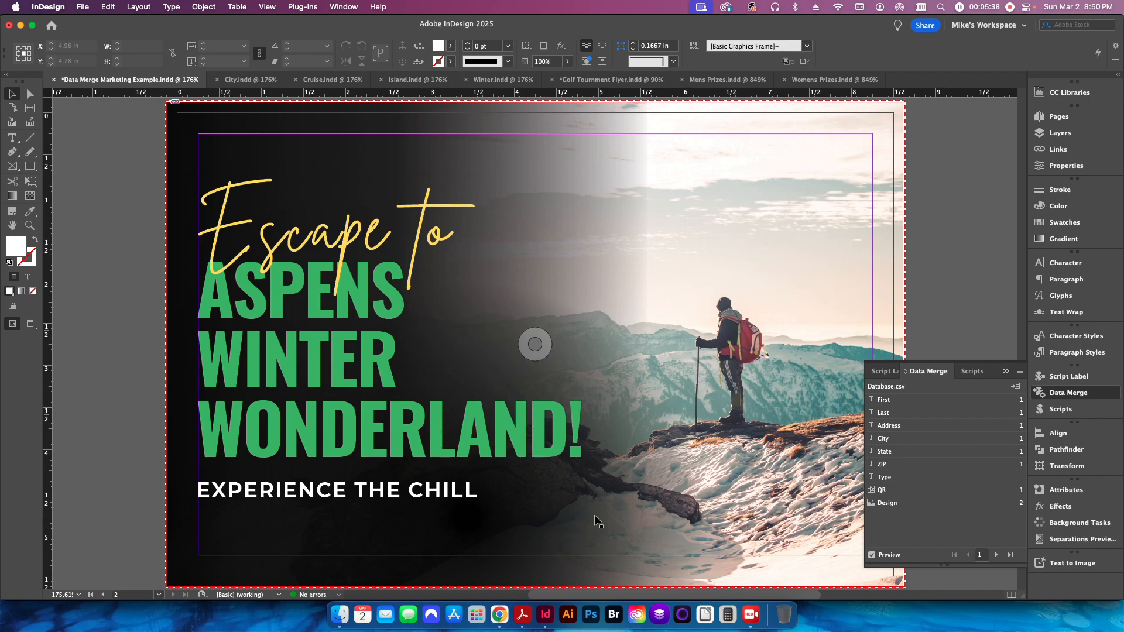
left_click(103, 595)
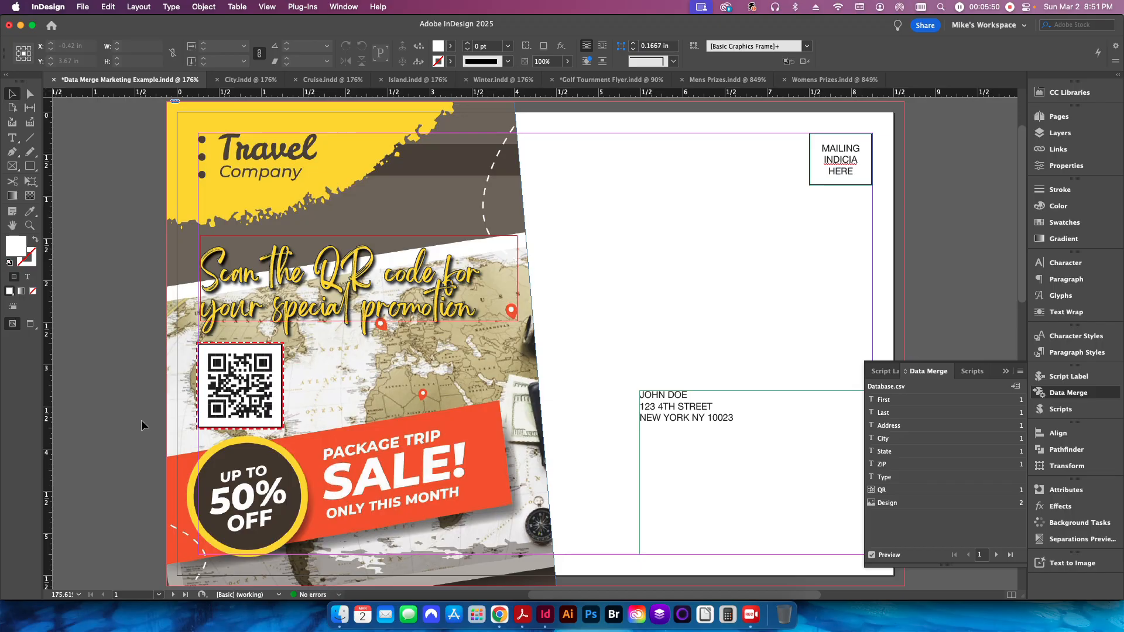
Preview the merged records up to record 8, comparing the address side with the designs on page 2.
left_click(996, 555)
left_click(996, 555)
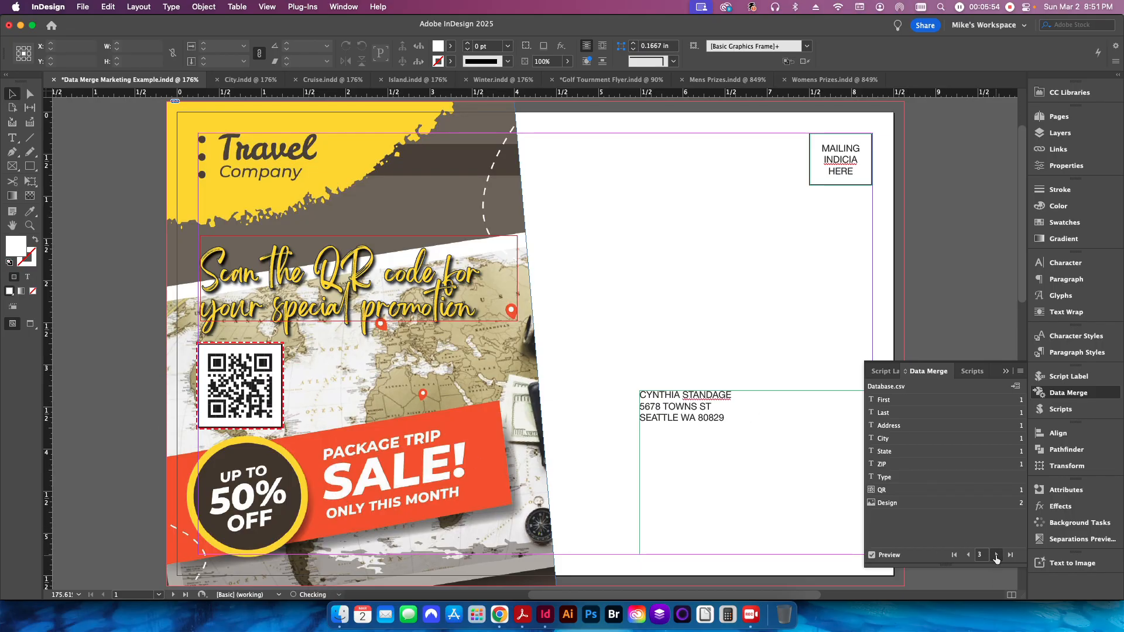
left_click(996, 554)
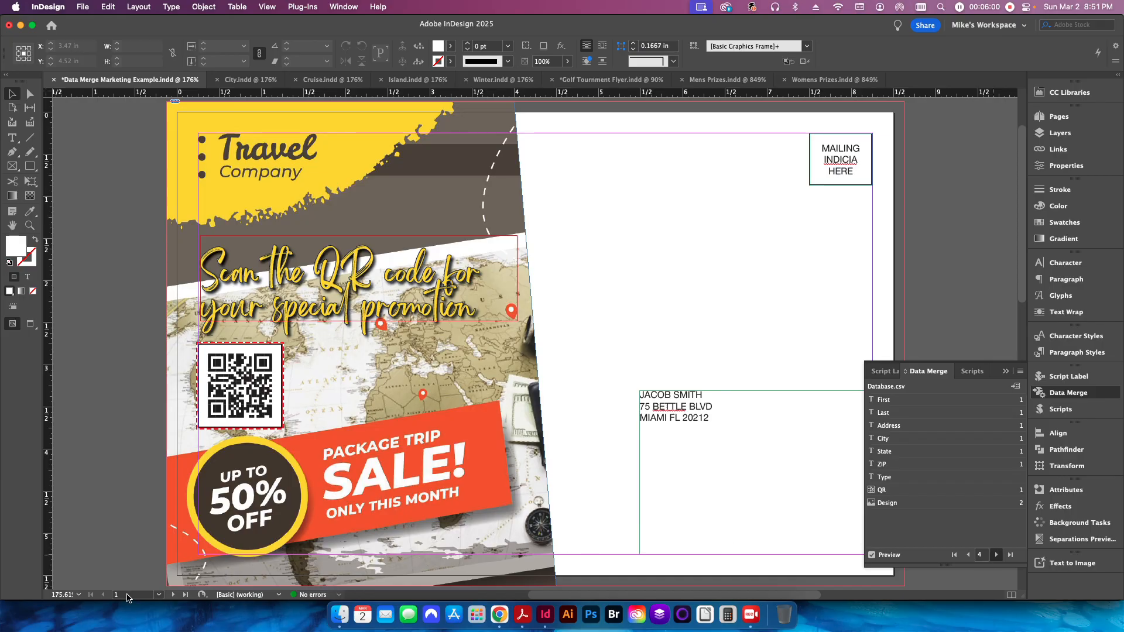
left_click(174, 595)
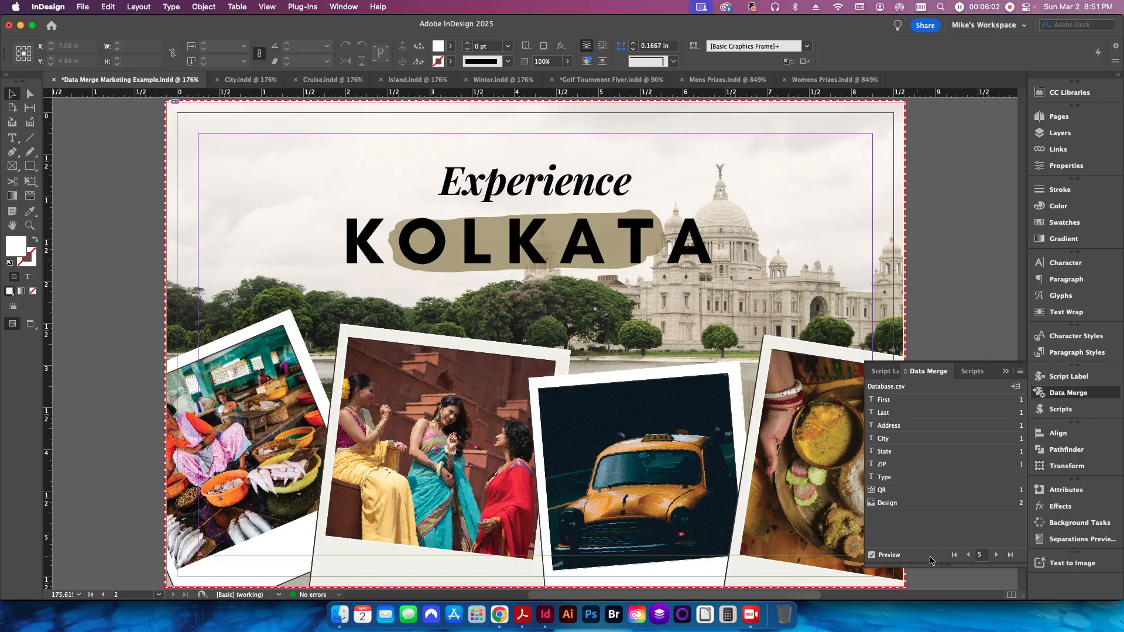
left_click(996, 556)
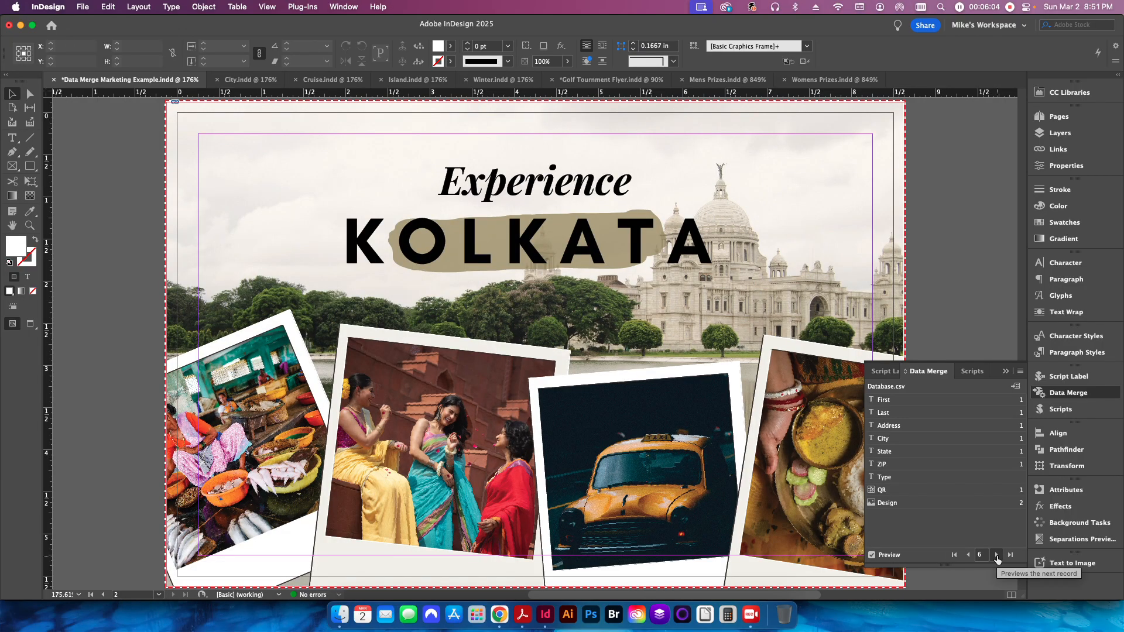
left_click(997, 556)
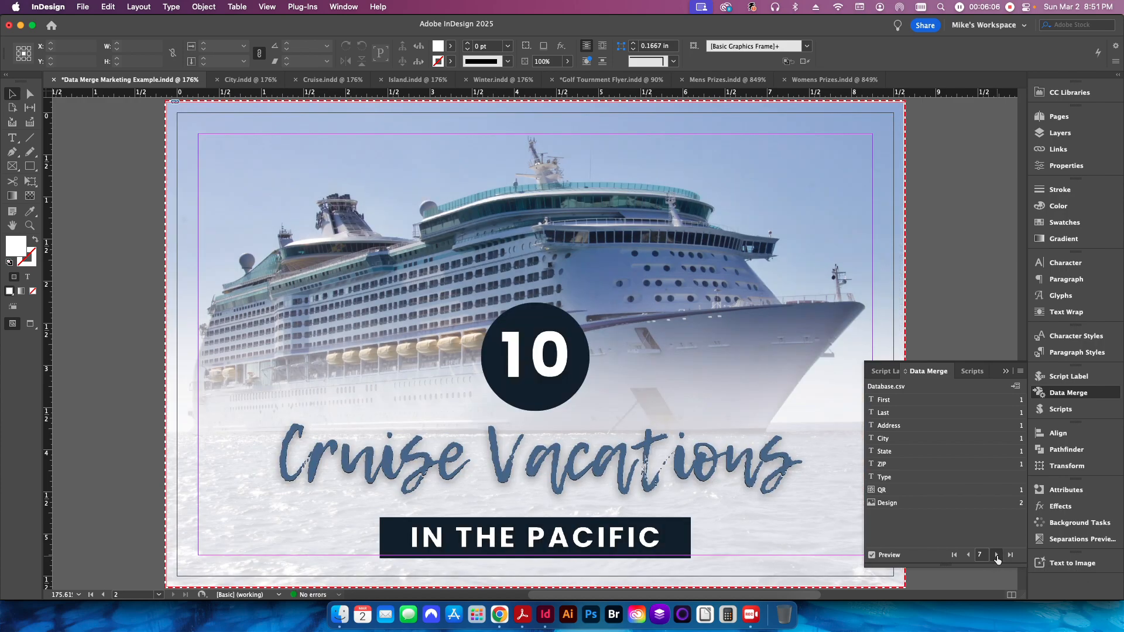
left_click(996, 556)
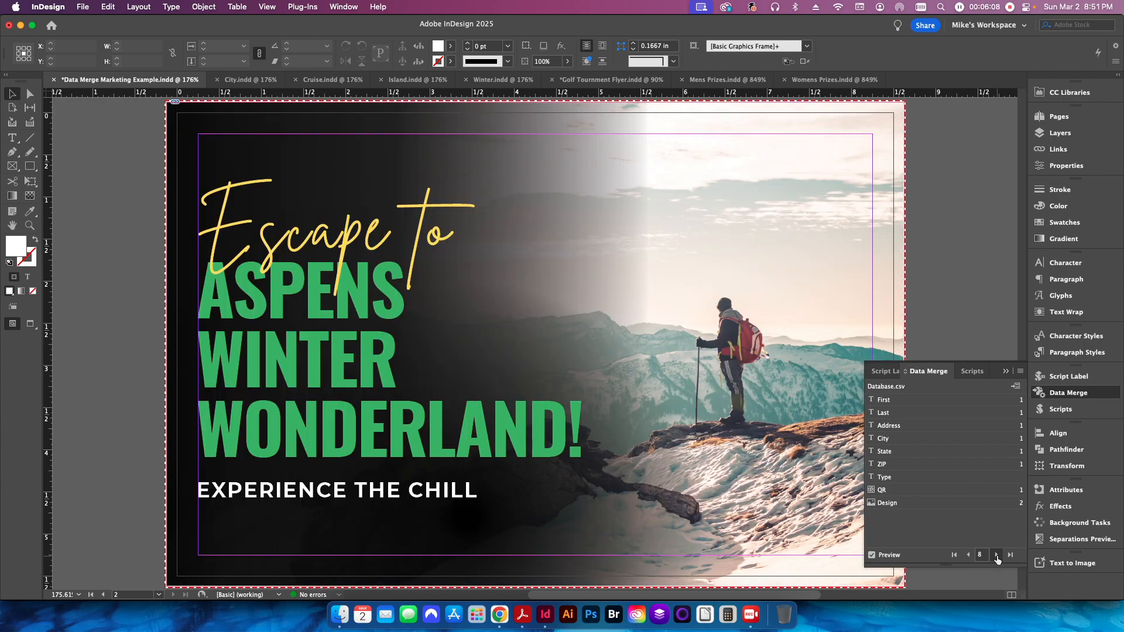
Go back to the first record, turn off the data merge preview and return to the postcard's page 1.
left_click(955, 556)
left_click(886, 557)
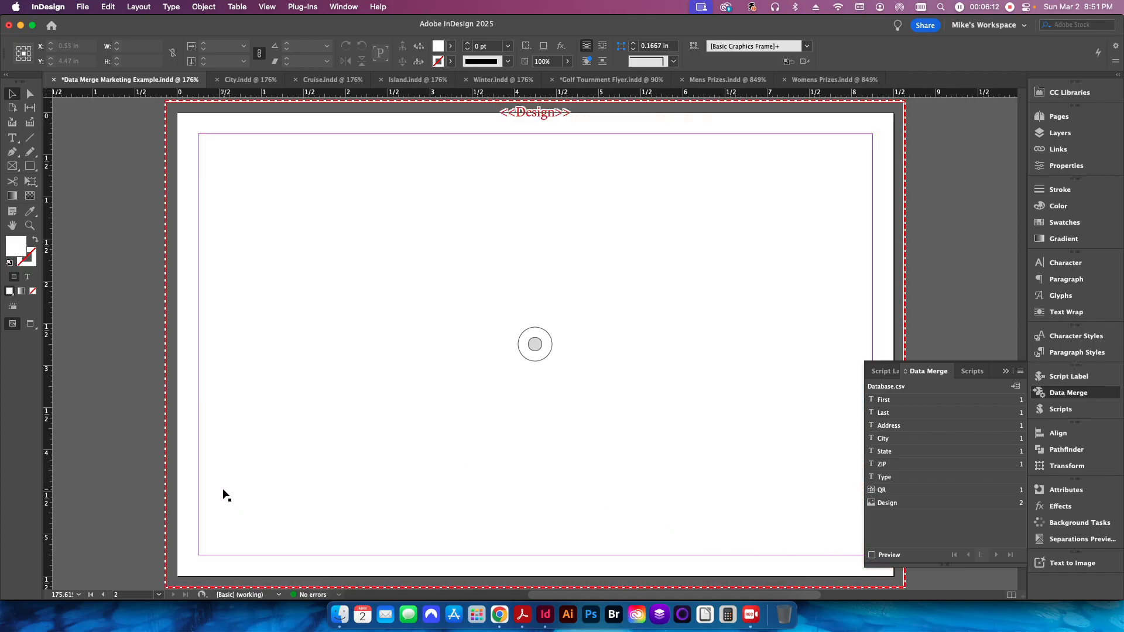
left_click(97, 594)
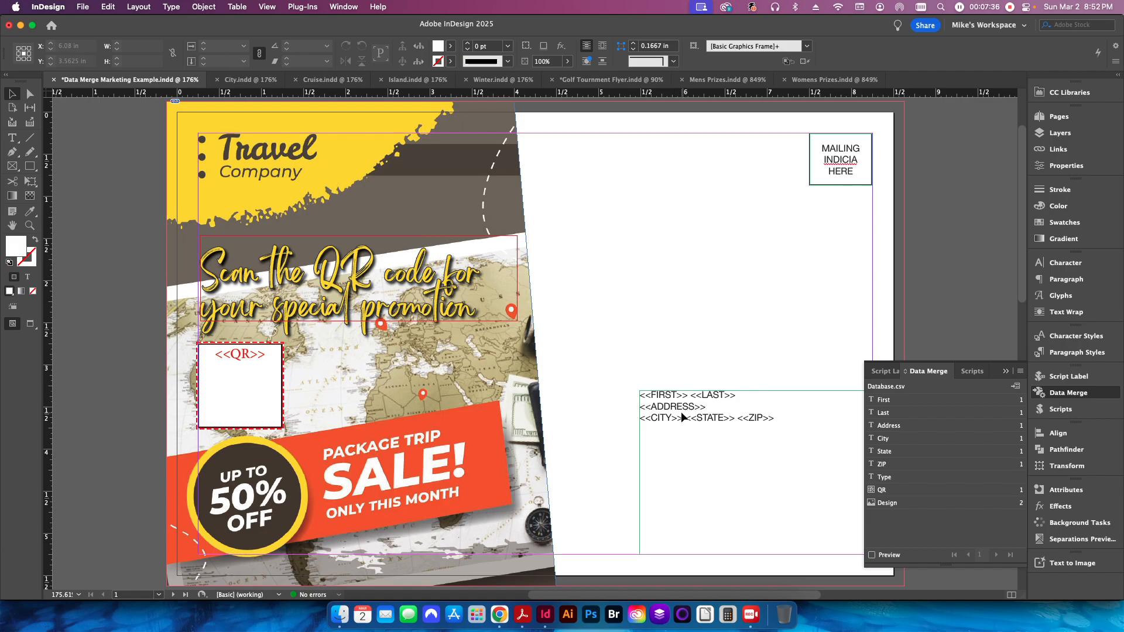
Examine the placeholders on both postcard pages and compare them with the Golf Tournment Flyer.
left_click(173, 594)
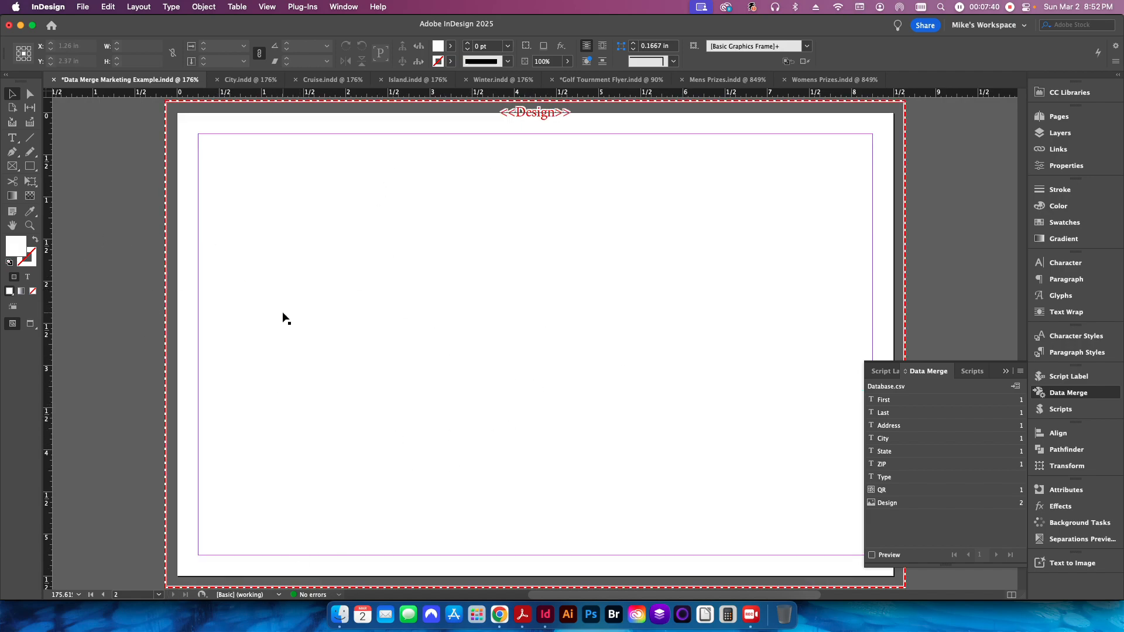
left_click(103, 595)
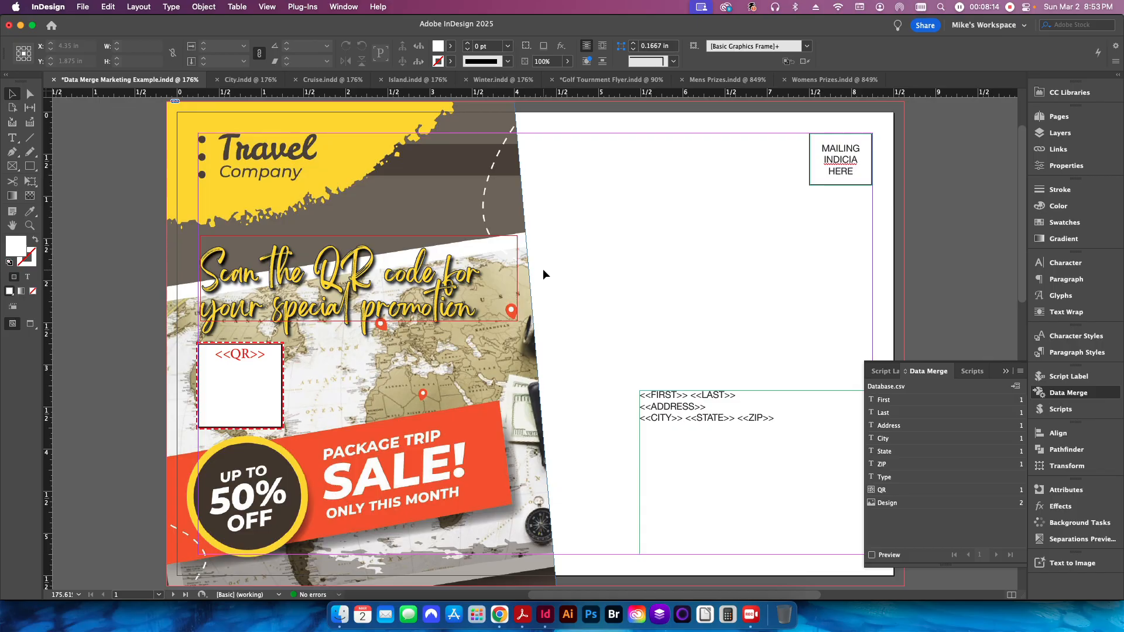
left_click(608, 80)
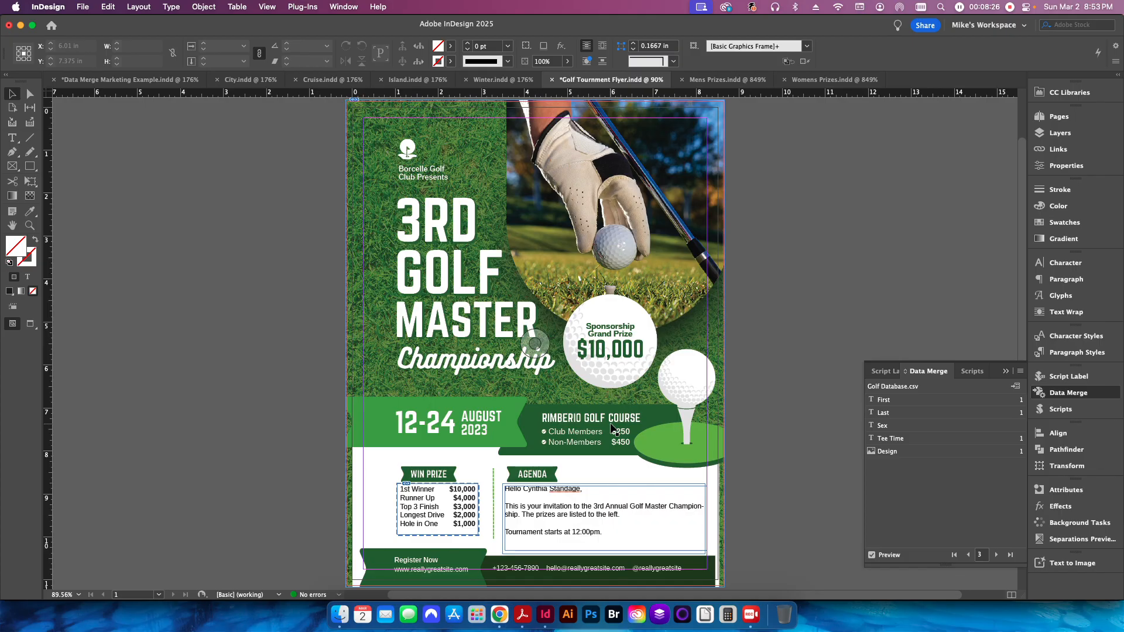
Return to the Data Merge Marketing Example and view the data merge export options without choosing one.
left_click(155, 80)
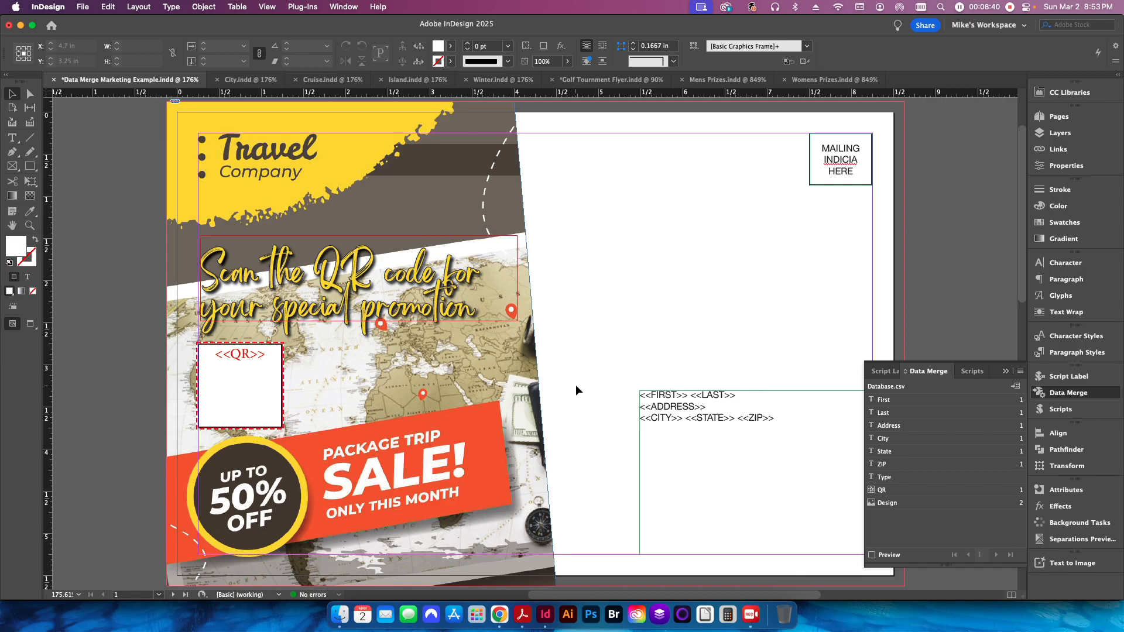
left_click(1019, 371)
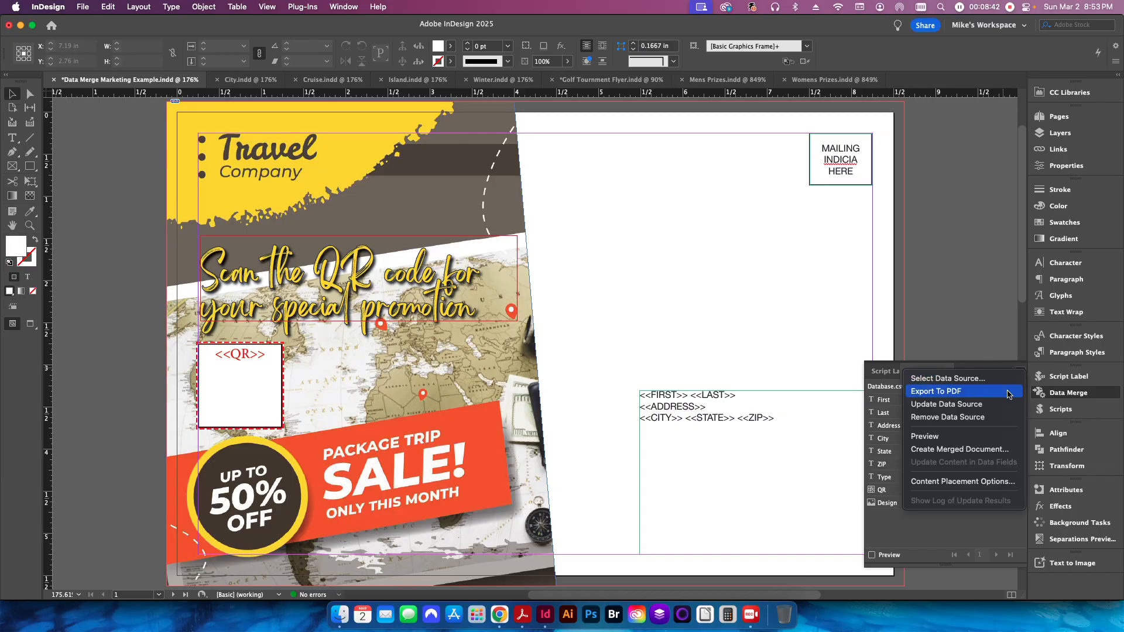
left_click(762, 333)
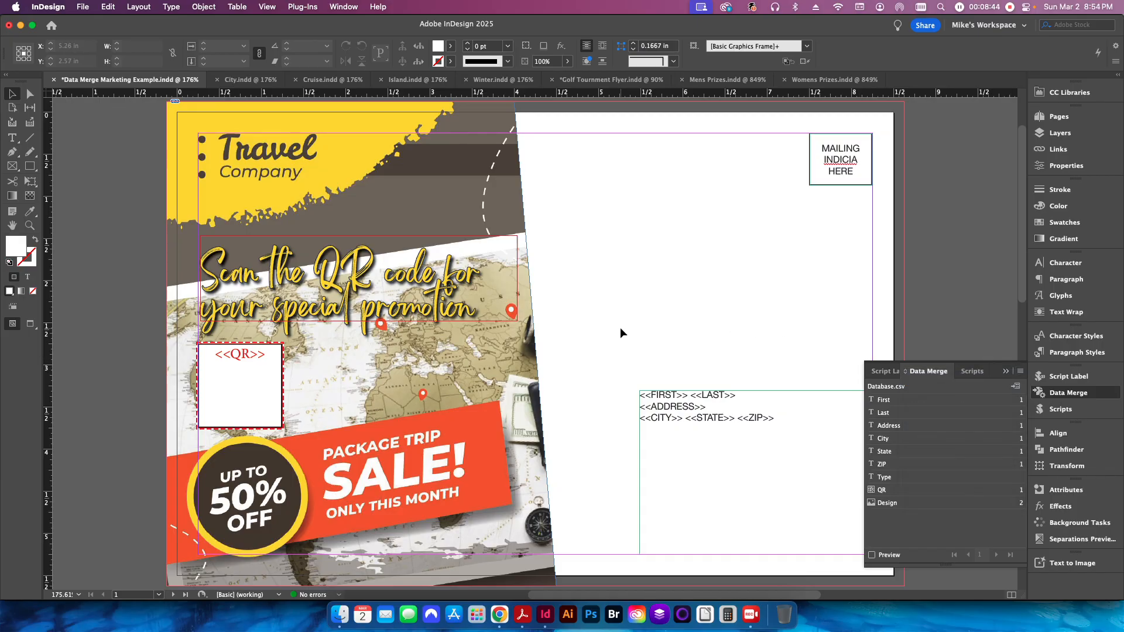